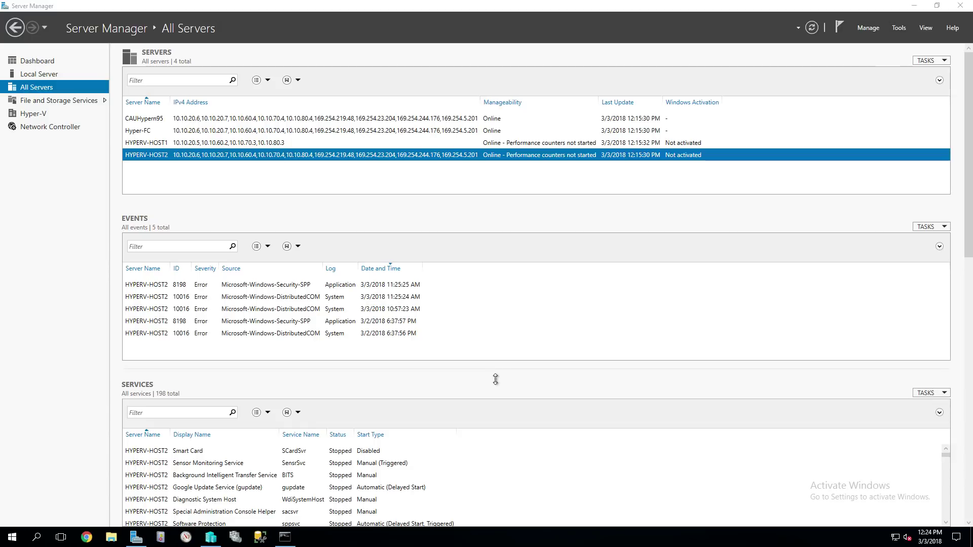
- Show the Local Server page for HyperV-Host2 with its properties, events and services
click(43, 74)
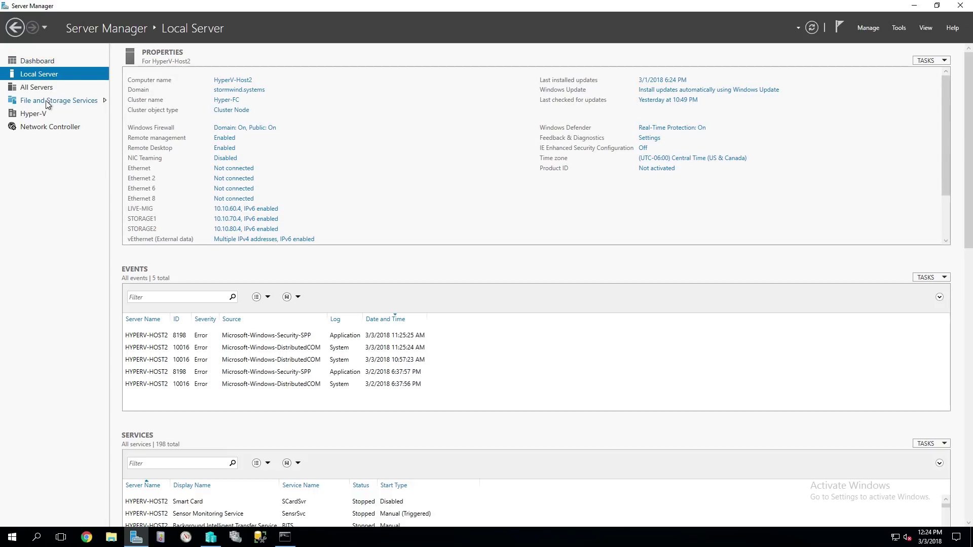
- Switch to the Hyper-V view, then show the File and Storage Services Servers page listing 4 servers
click(45, 116)
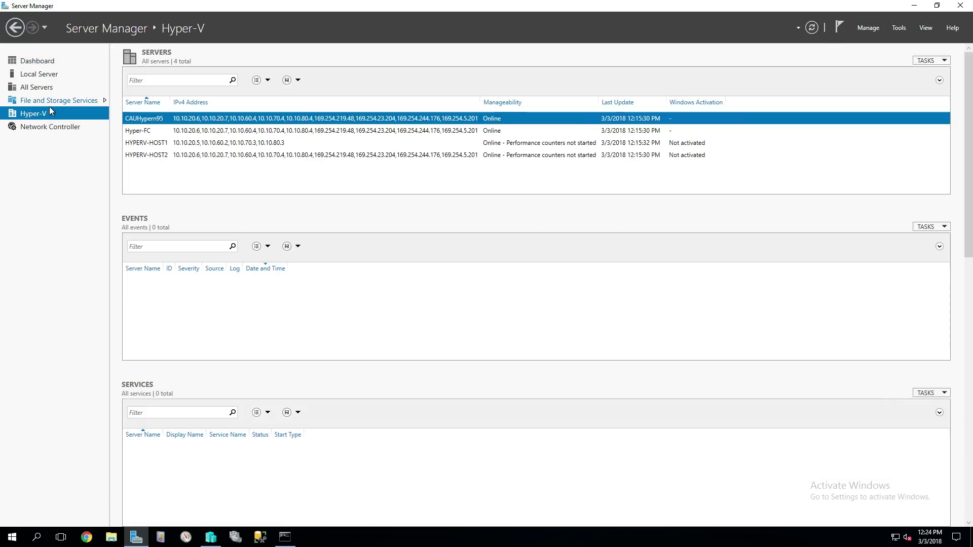
click(49, 101)
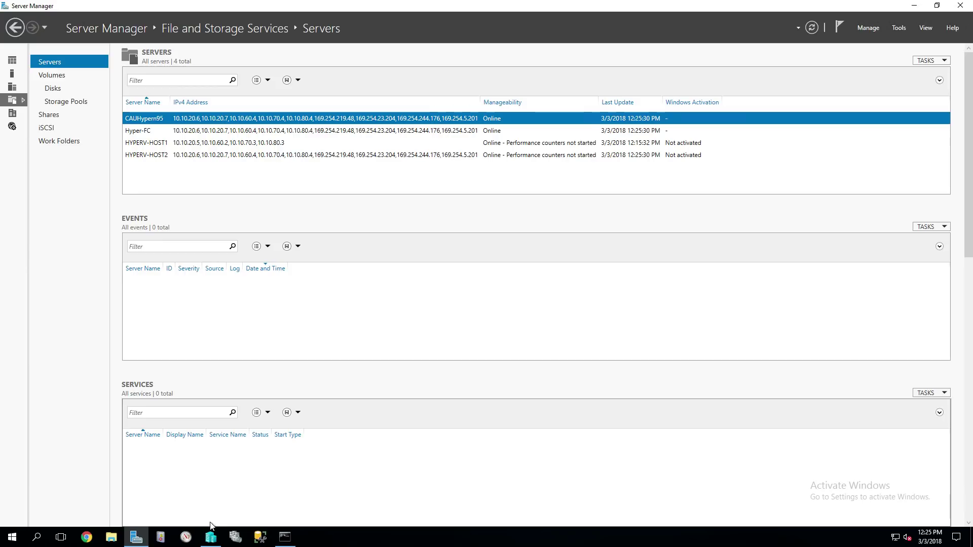
- In Hyper-V Manager, view HYPERV-HOST1's virtual machines, then return to HYPERV-HOST2's list
click(207, 544)
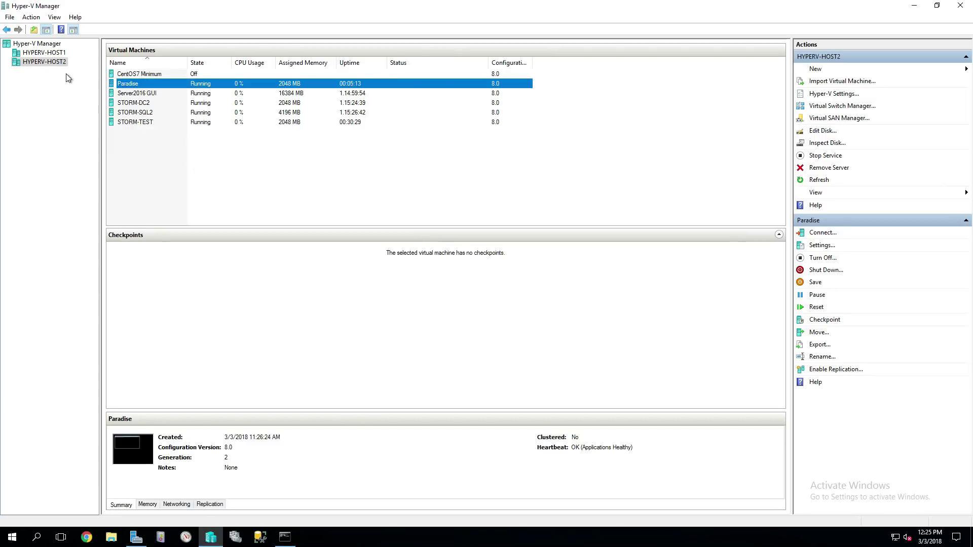
click(50, 54)
click(43, 63)
click(41, 53)
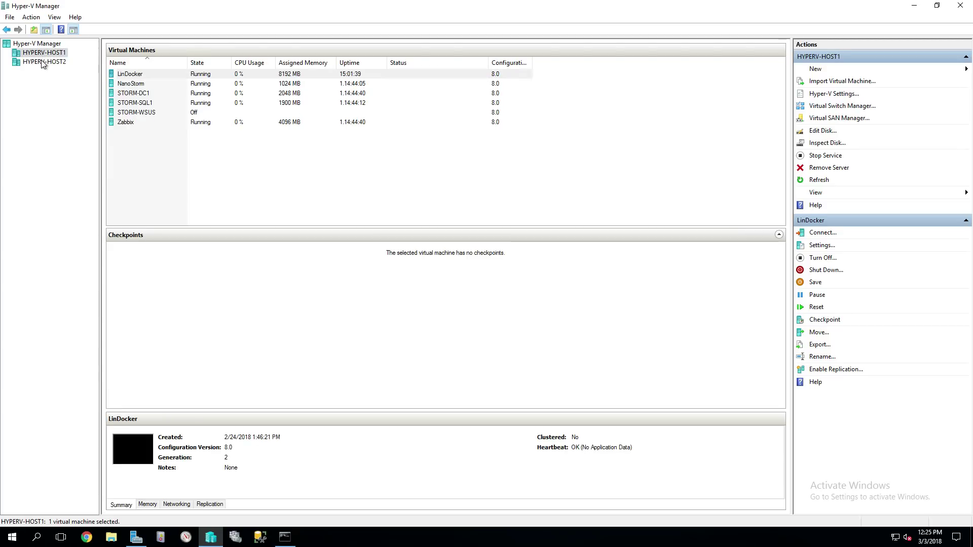
click(41, 60)
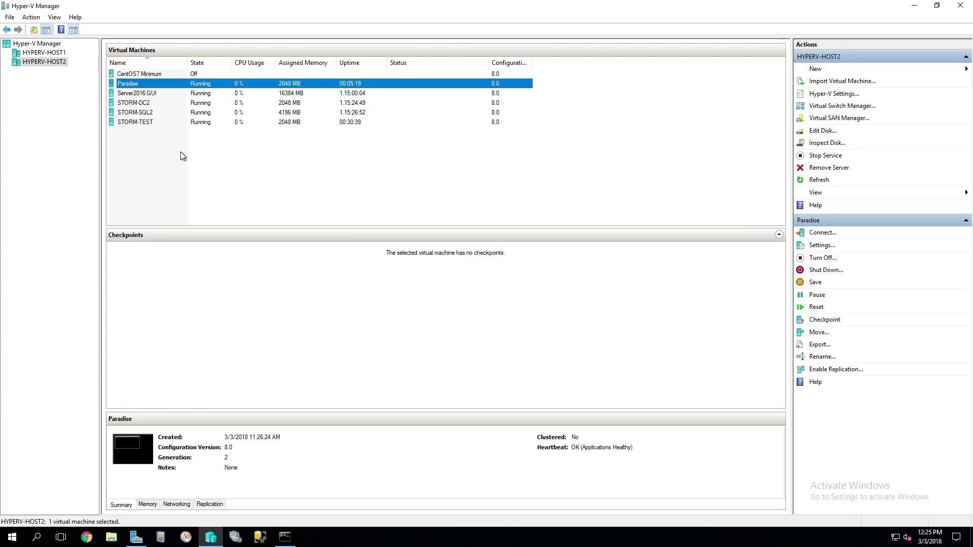
- Inspect the STORM-DC2, STORM-SQL2, STORM-TEST and Paradise virtual machines' details
click(149, 103)
click(156, 112)
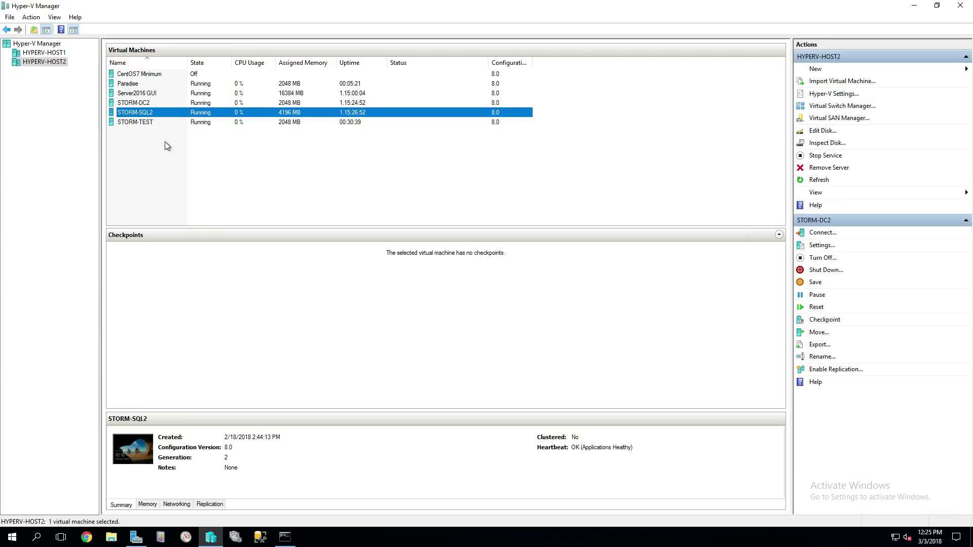
click(147, 123)
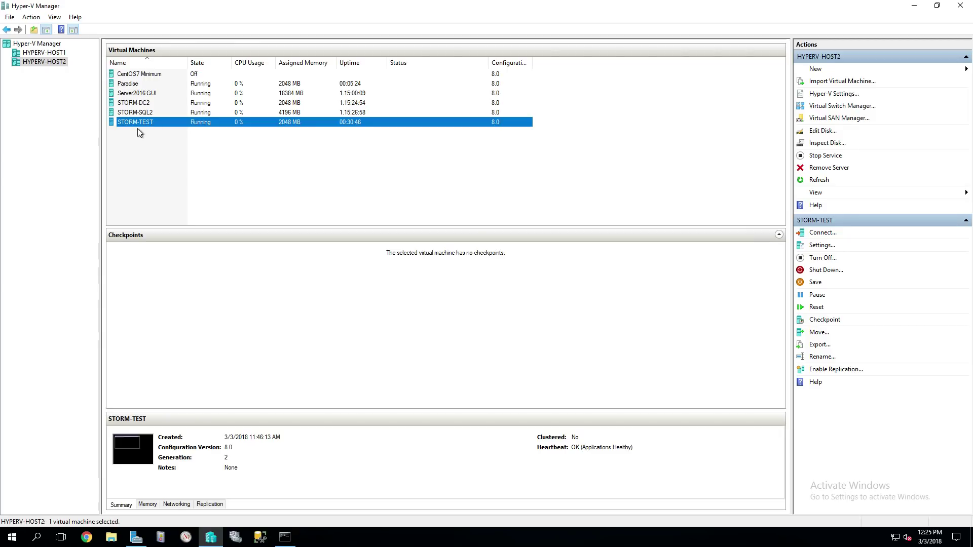
click(141, 84)
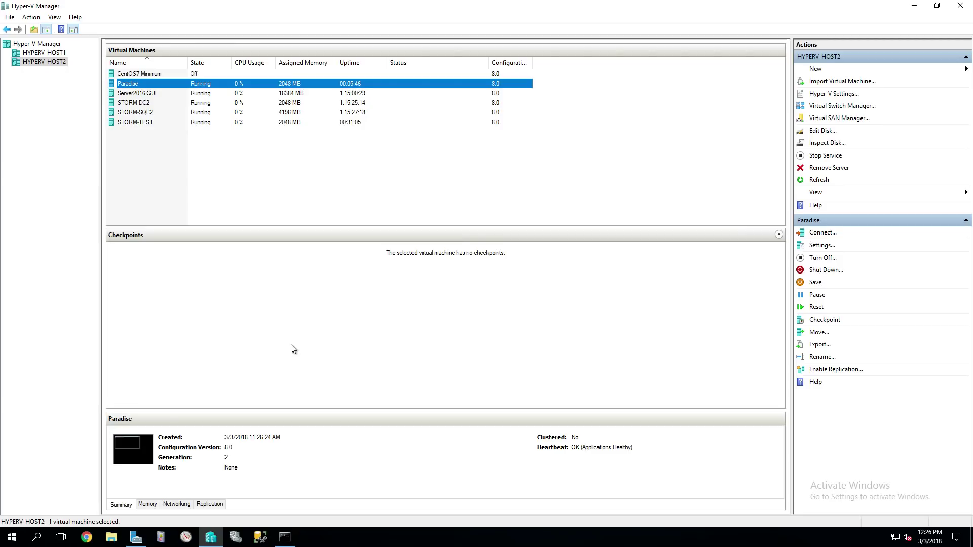
click(94, 541)
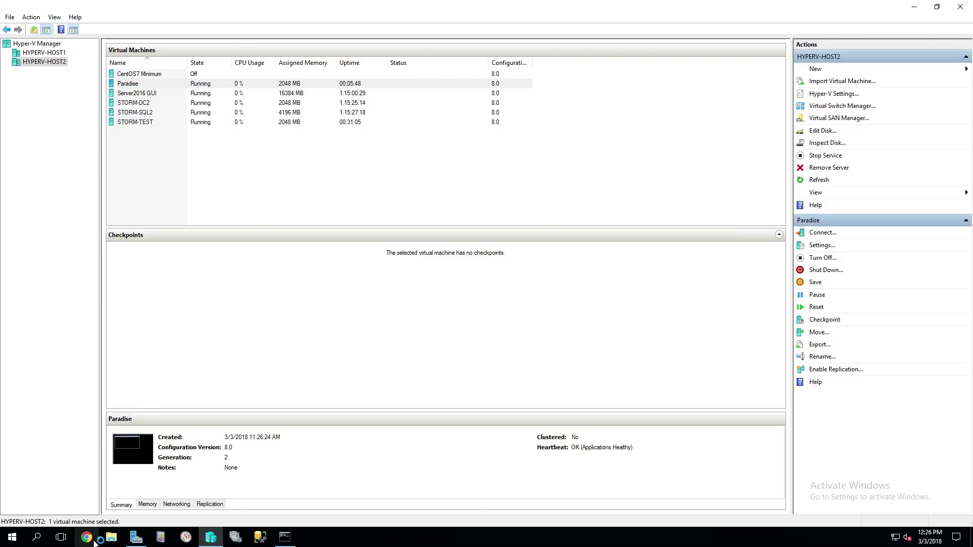
text(https://)
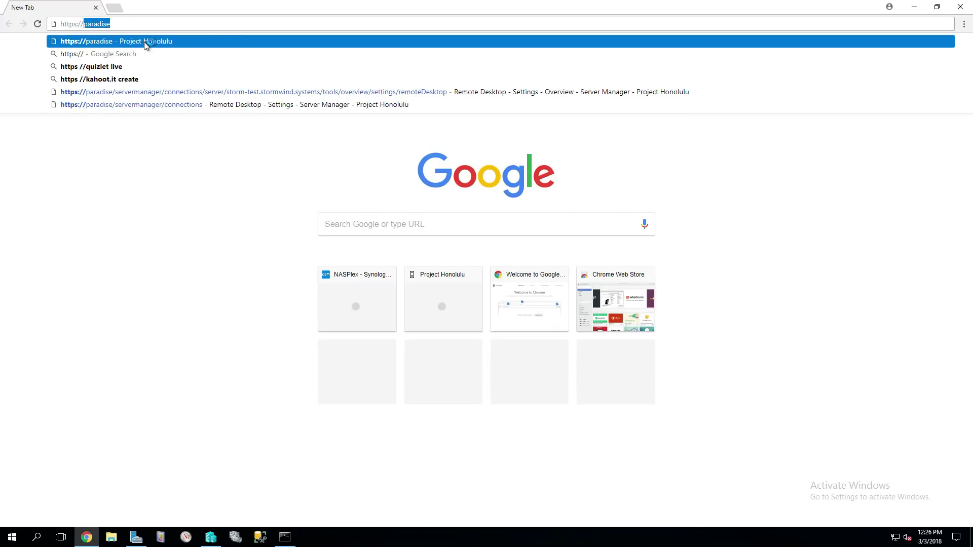
click(144, 42)
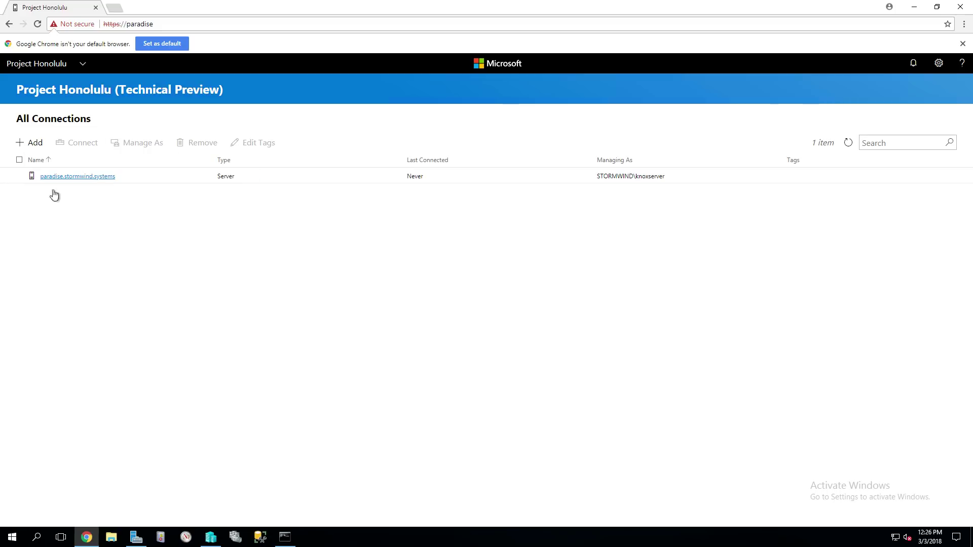
- Add storm-test.stormwind.systems as a server connection and select it in the list
click(48, 148)
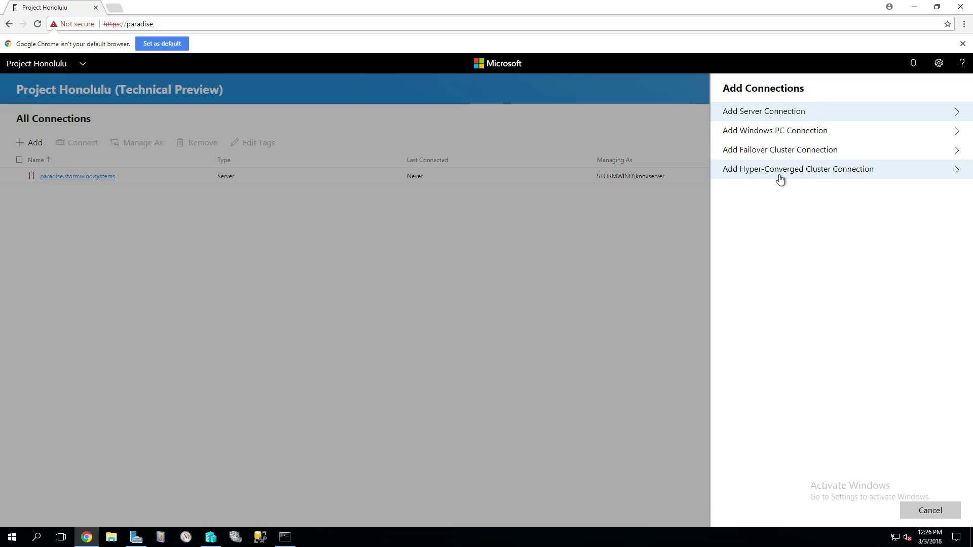
click(757, 117)
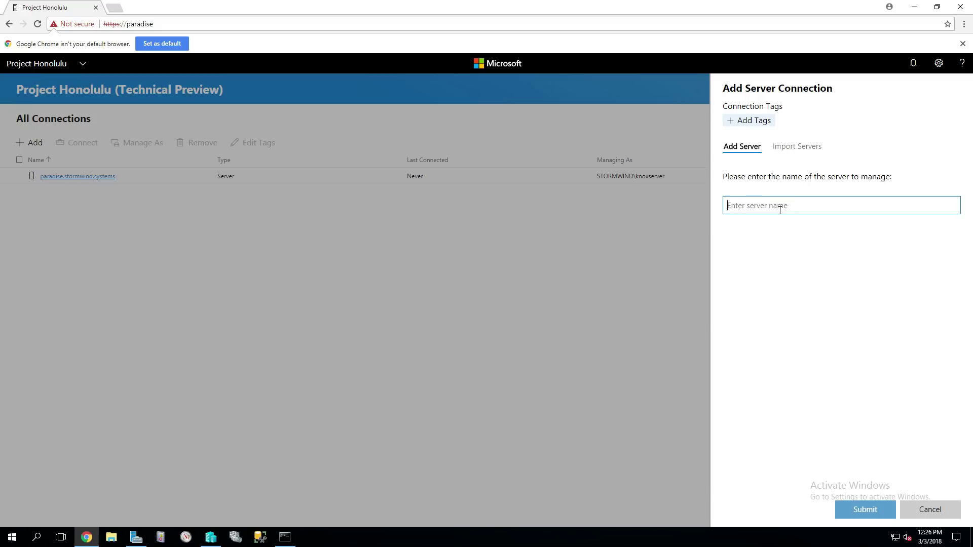
text(storm-test.s)
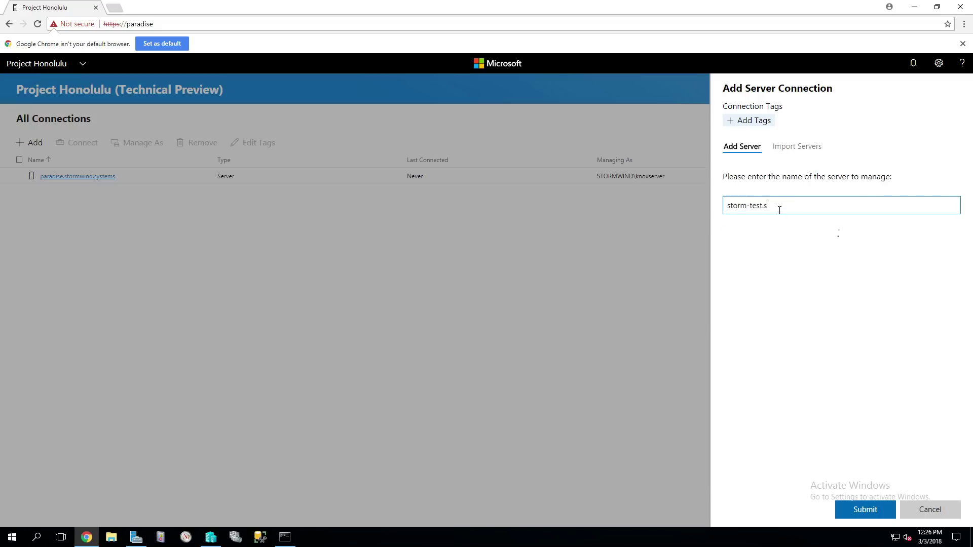
text(tormwind.systems)
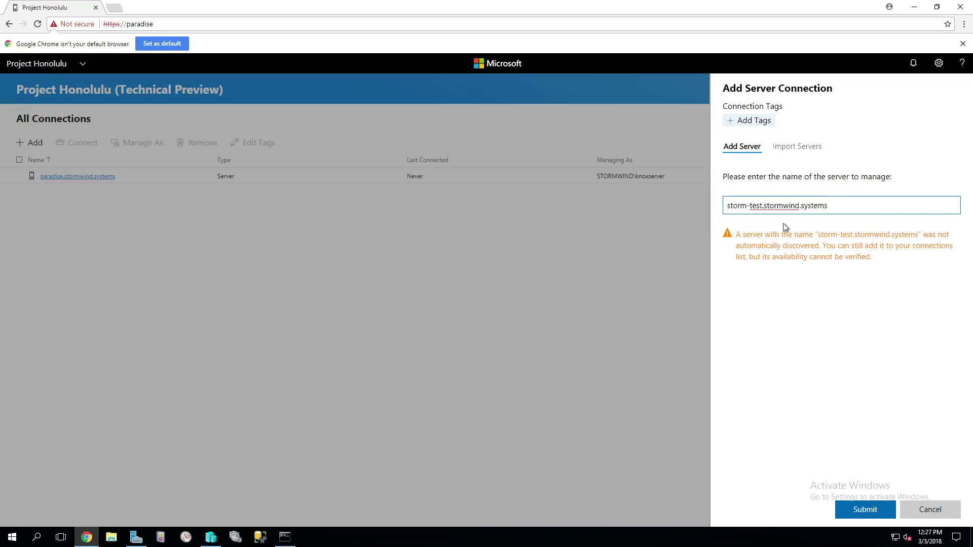
click(856, 507)
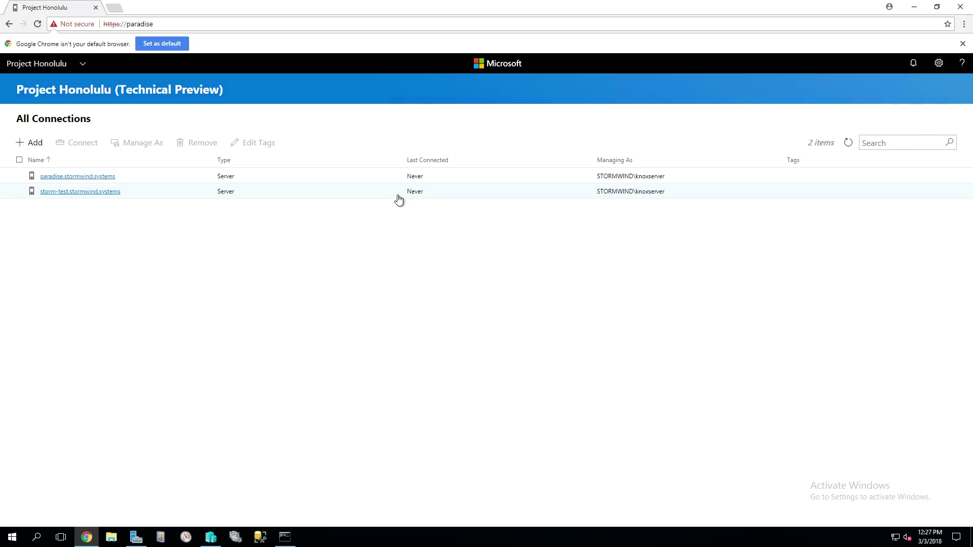
click(395, 195)
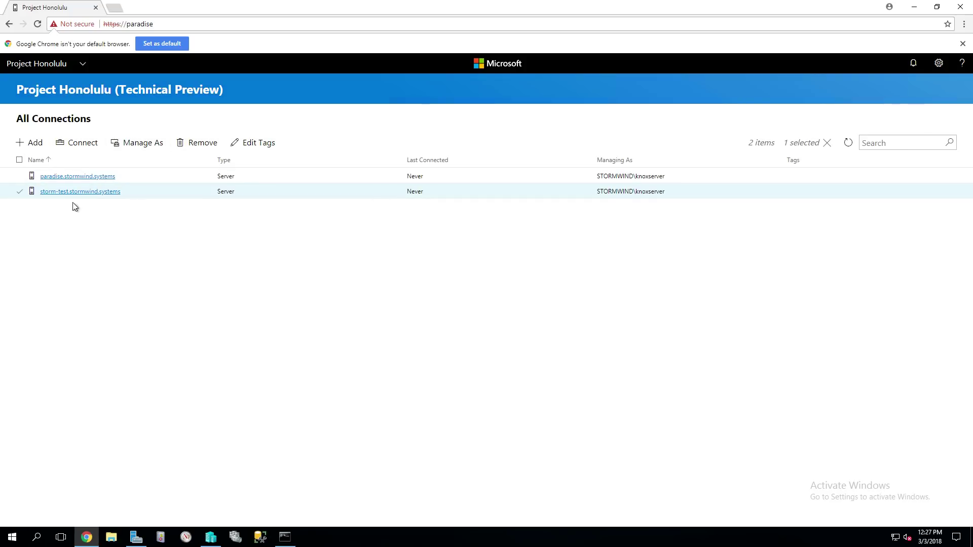
- Connect to storm-test with another administrator account's username and password, reused for all connections
click(80, 147)
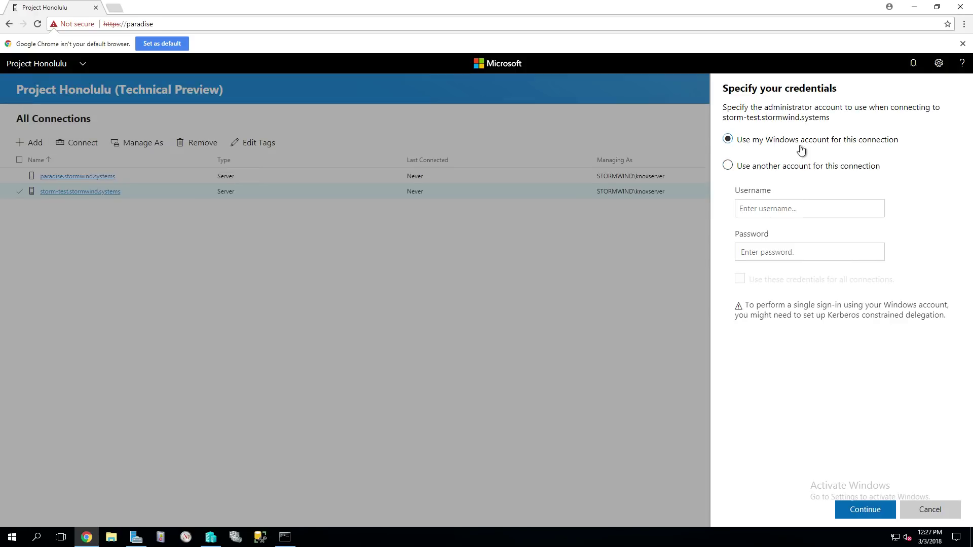
click(733, 168)
click(767, 209)
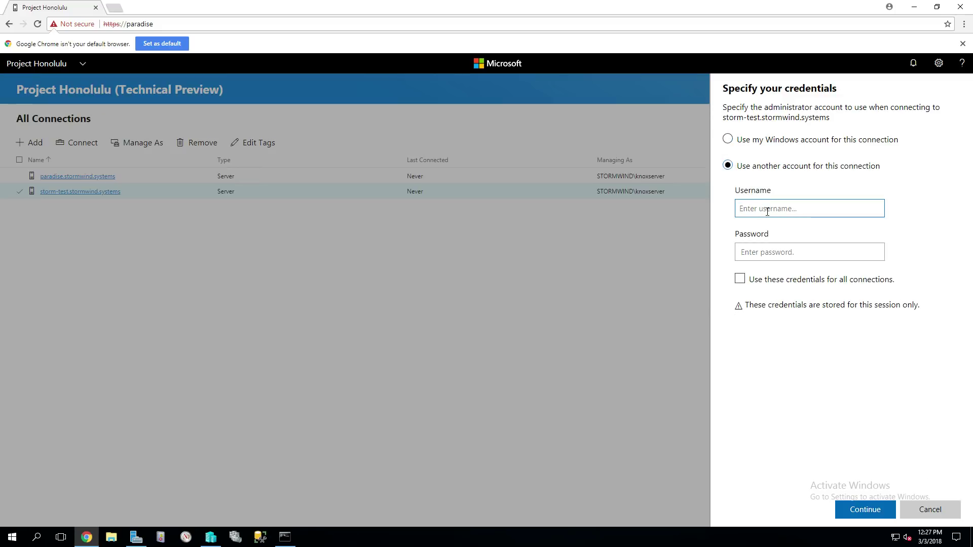
text(stormwind)
key(Down)
key(Tab)
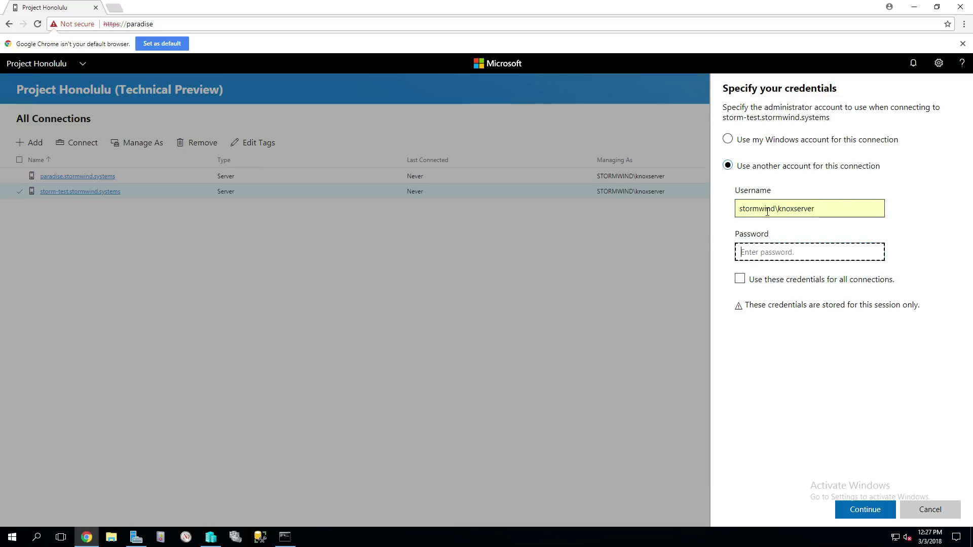
text(••)
click(747, 285)
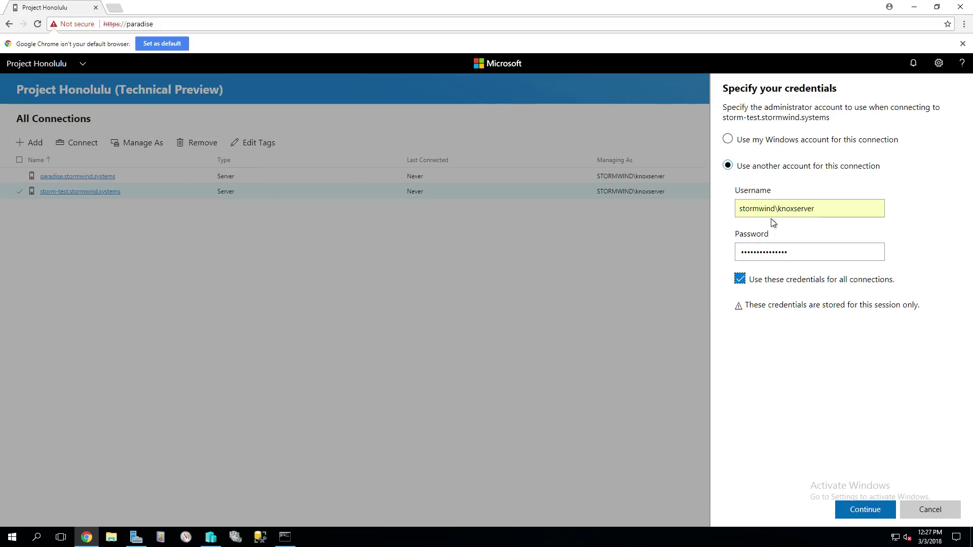
click(865, 510)
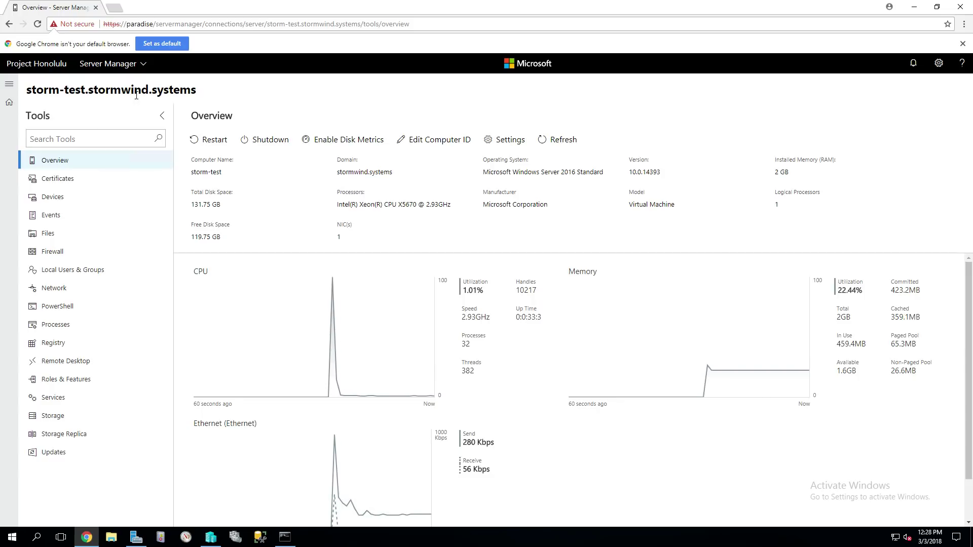
- Allow Remote Desktop connections to storm-test without Network Level Authentication and save the settings
click(504, 145)
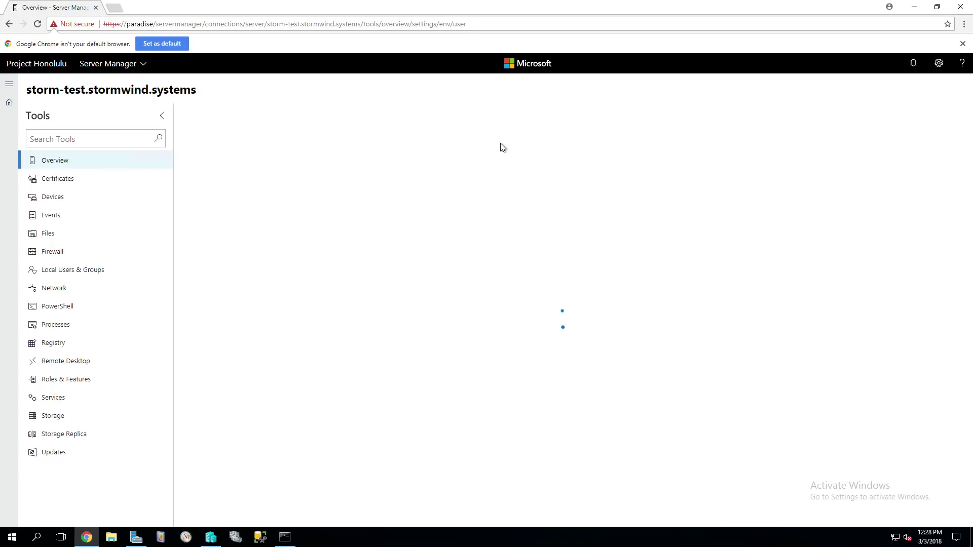
click(243, 173)
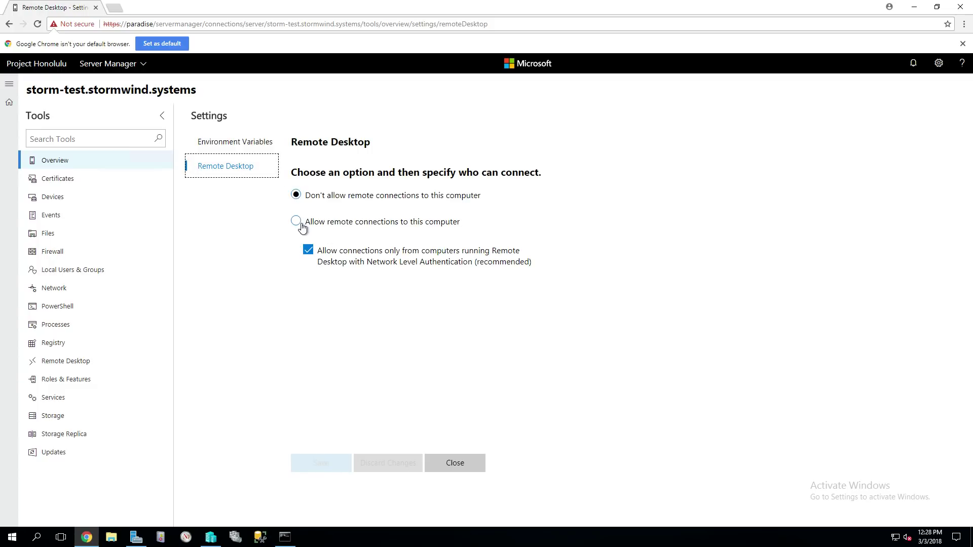
click(302, 228)
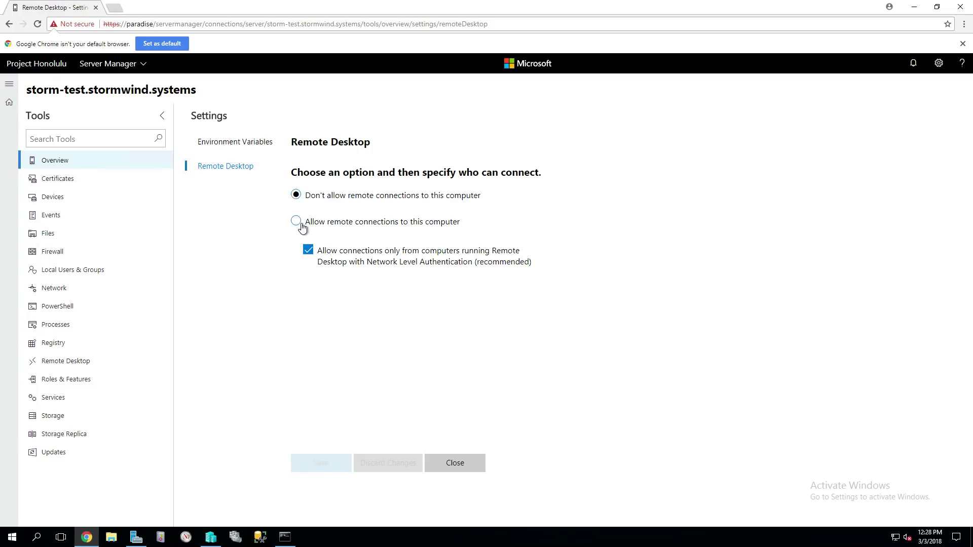
click(315, 256)
click(303, 234)
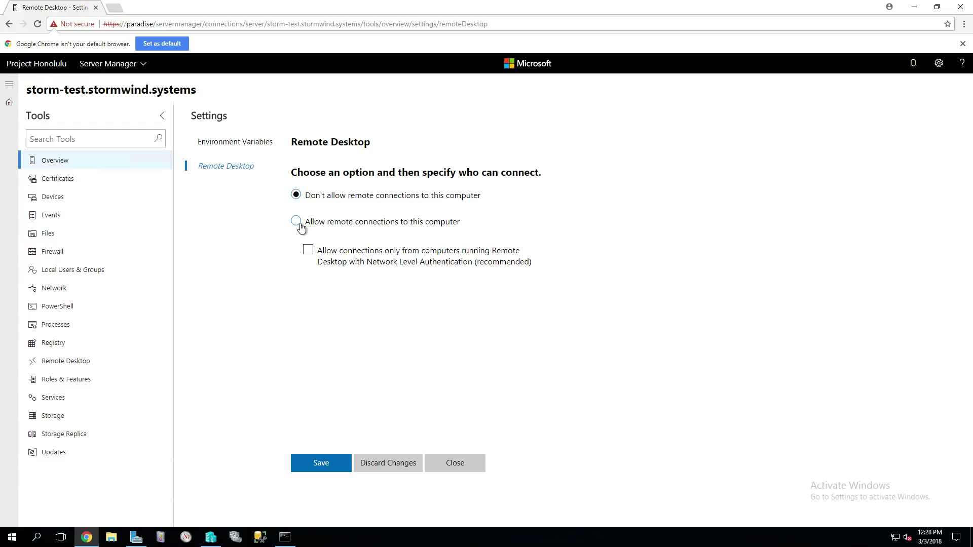
triple_click(301, 228)
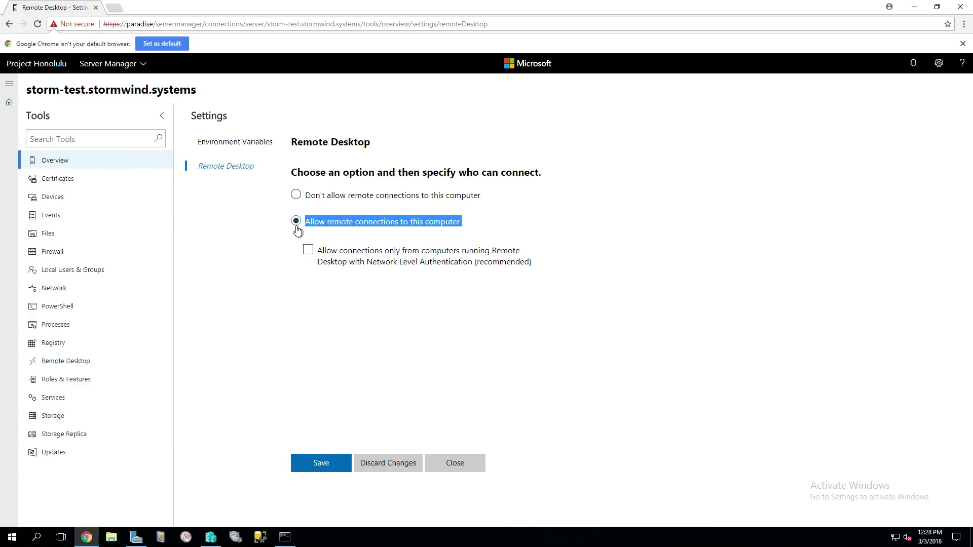
click(334, 467)
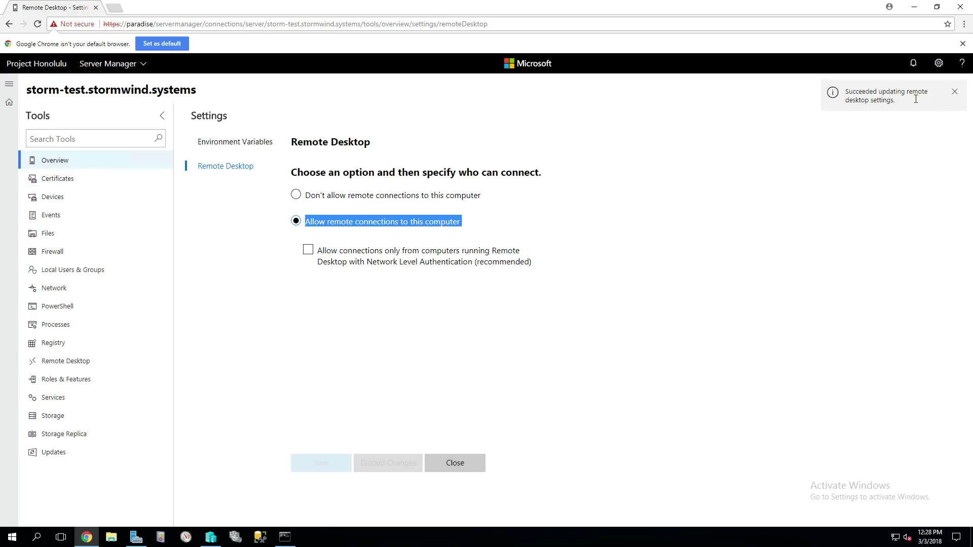
click(66, 182)
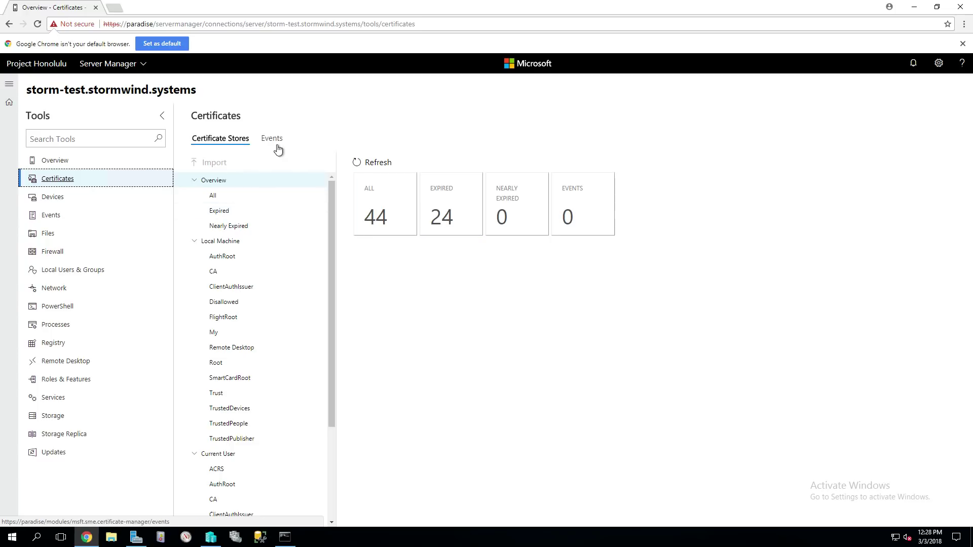
- Open storm-test's Devices list and expand Processors, Display Adapters and Disk Drives
click(58, 204)
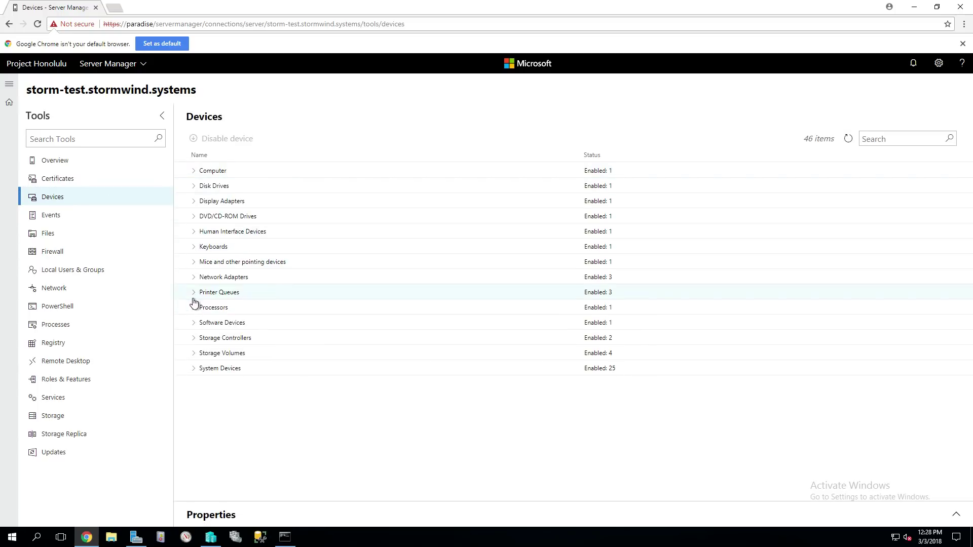
click(194, 308)
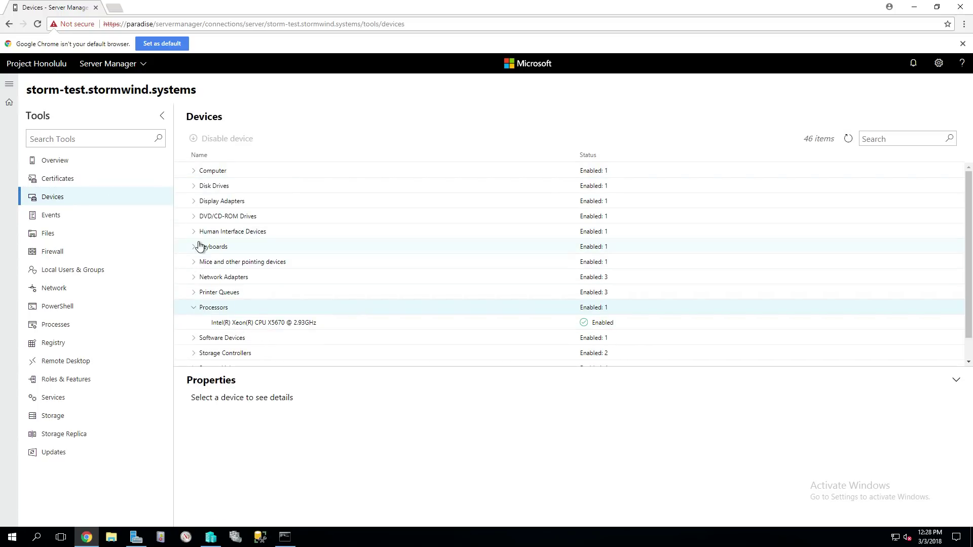
click(195, 201)
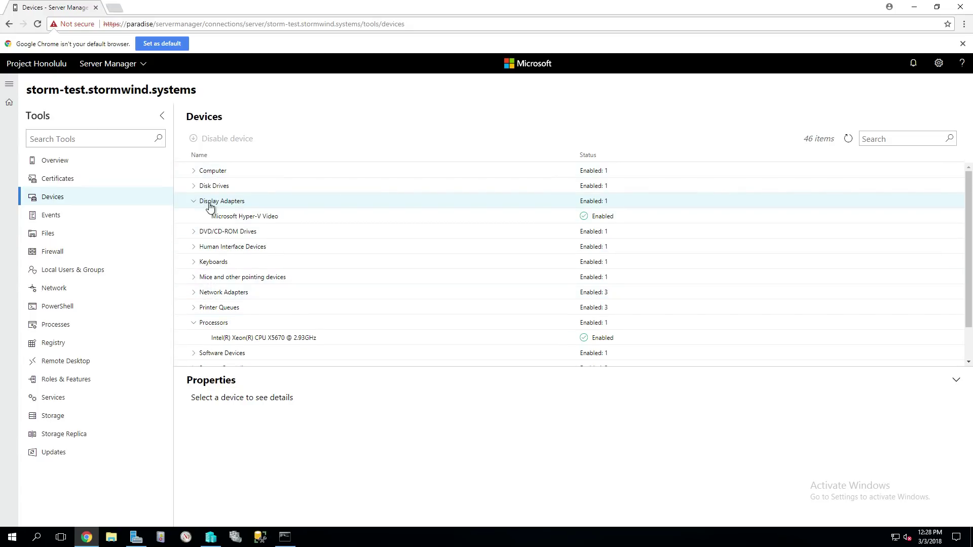
click(194, 186)
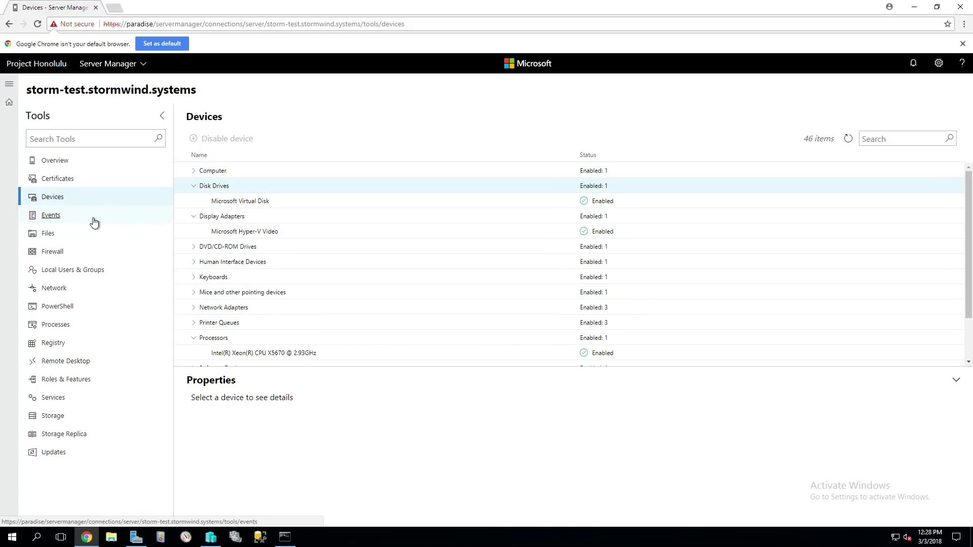
- Open storm-test's event logs and show the Windows Application log
click(60, 218)
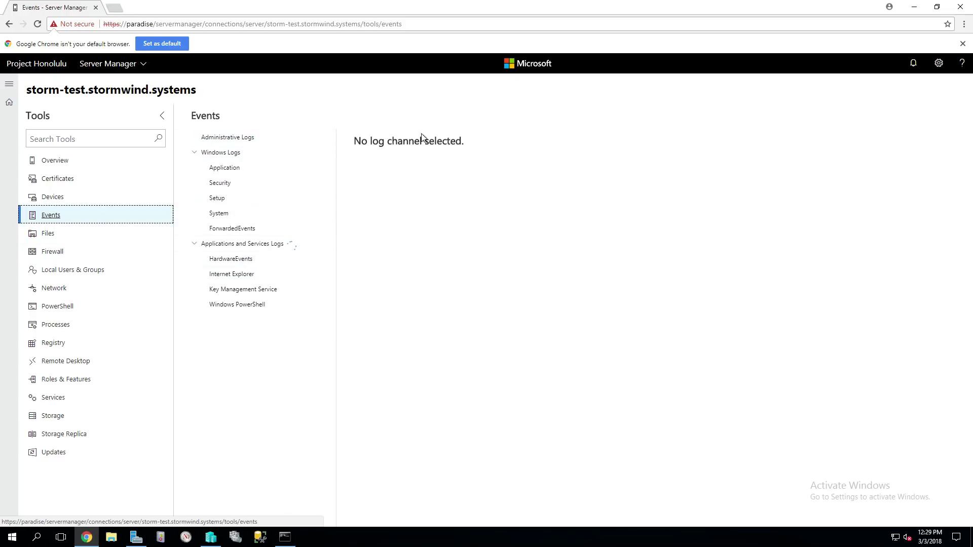
click(261, 172)
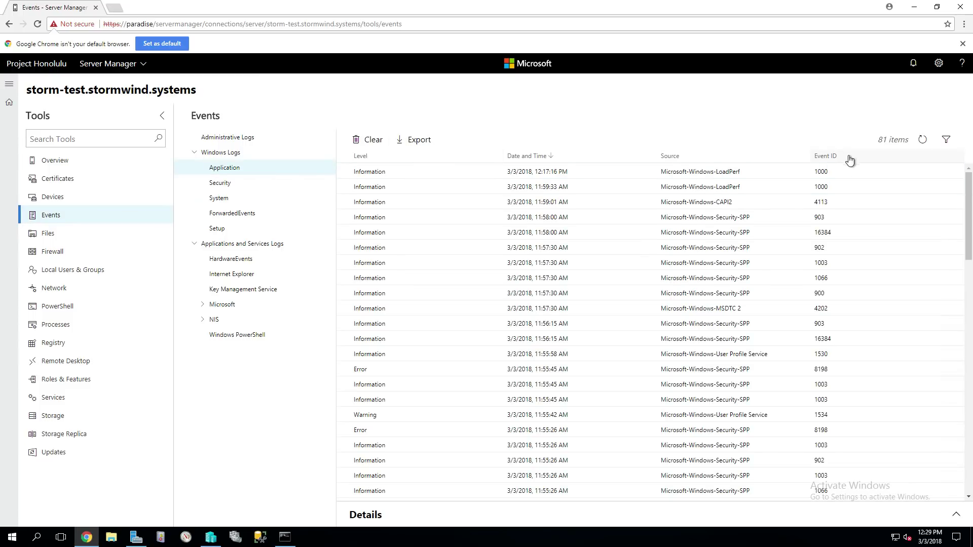
drag(802, 9, 637, 65)
double_click(634, 64)
- Filter the Application log to Error events only by excluding Verbose, Information and Warning
click(946, 141)
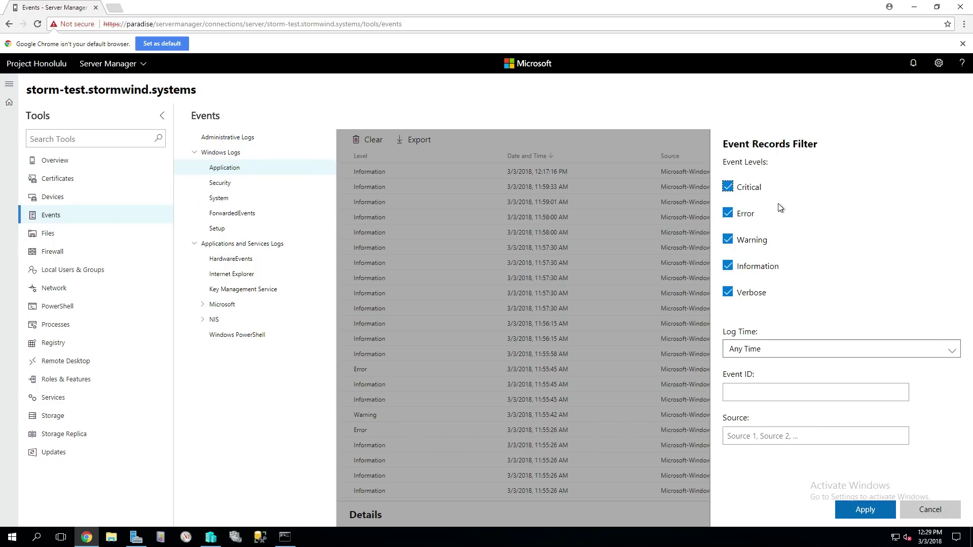
click(729, 293)
click(728, 267)
click(728, 240)
click(865, 509)
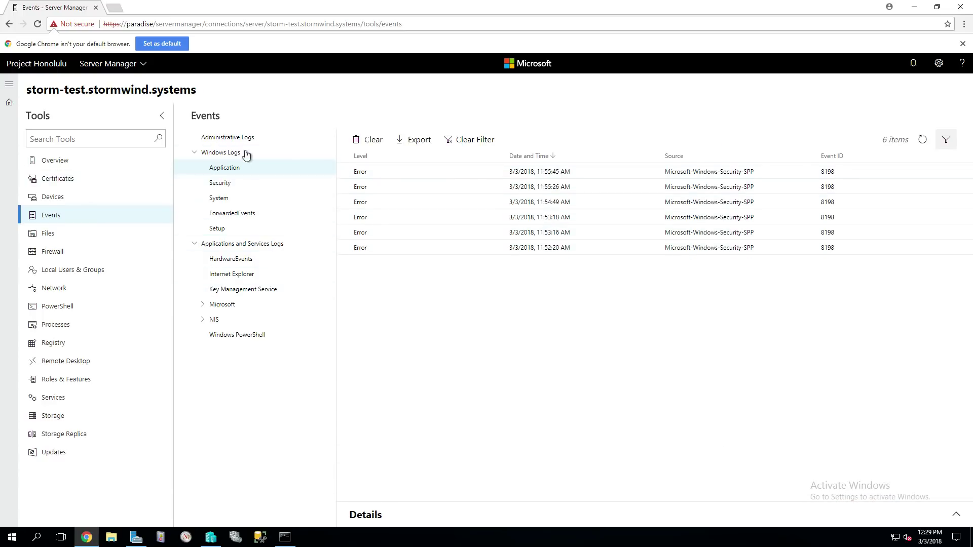
click(71, 240)
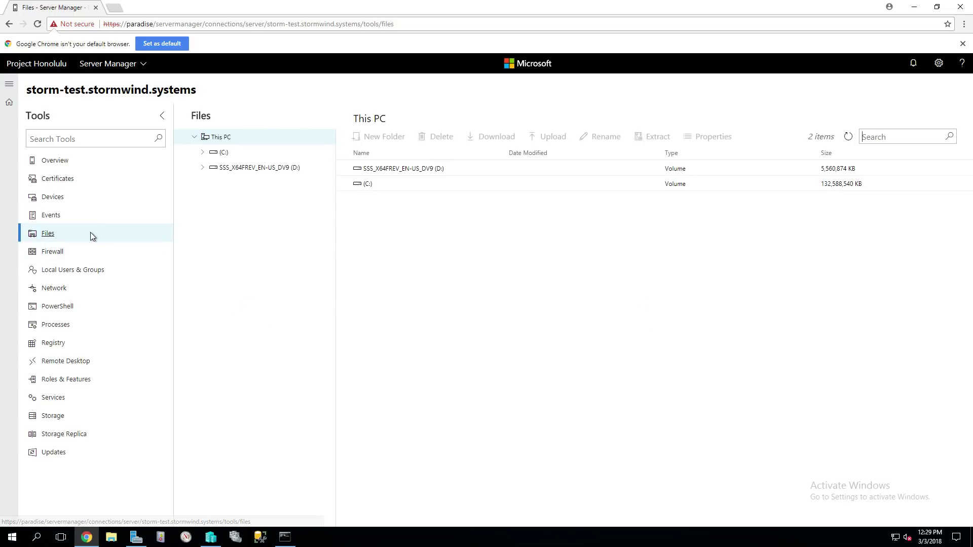
- Create a new folder named 'test' on the C: drive and open it
click(207, 152)
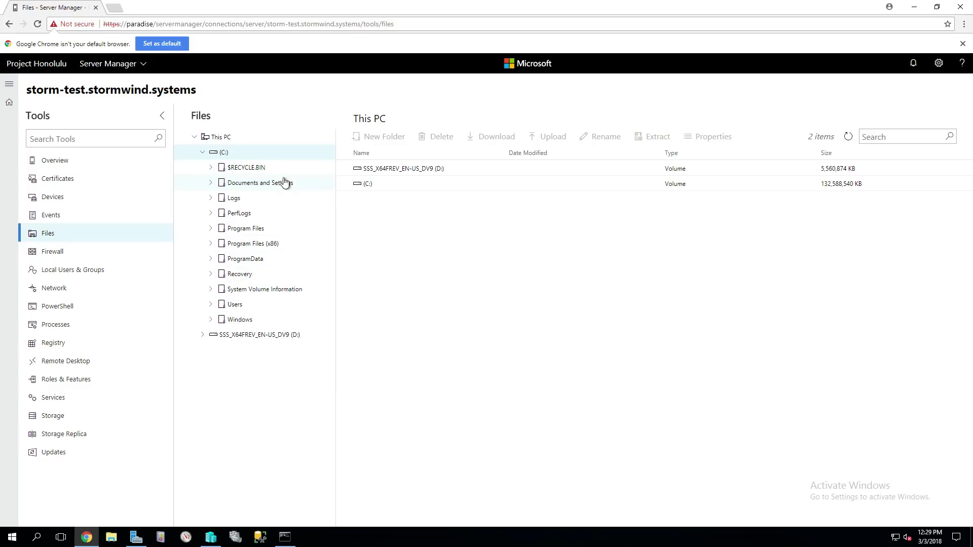
double_click(378, 184)
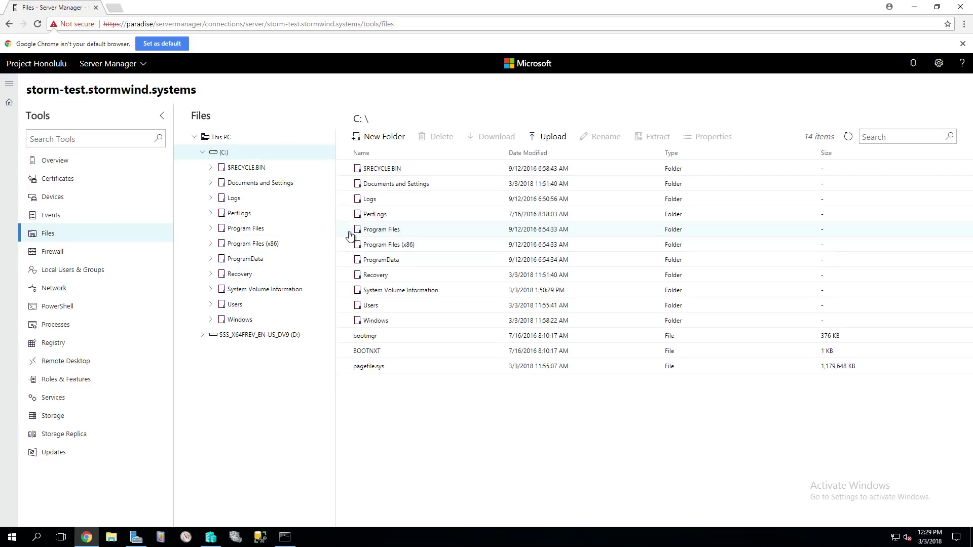
click(409, 140)
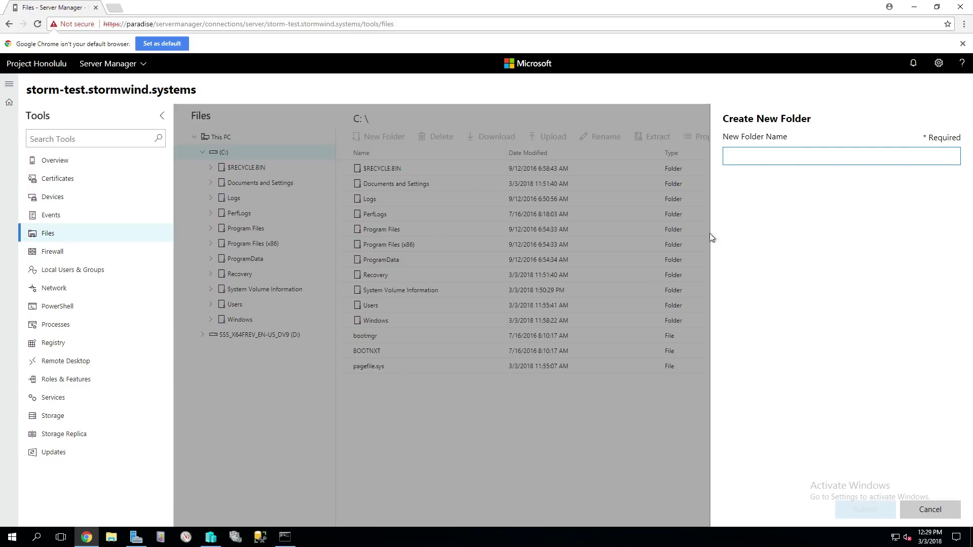
text(tets)
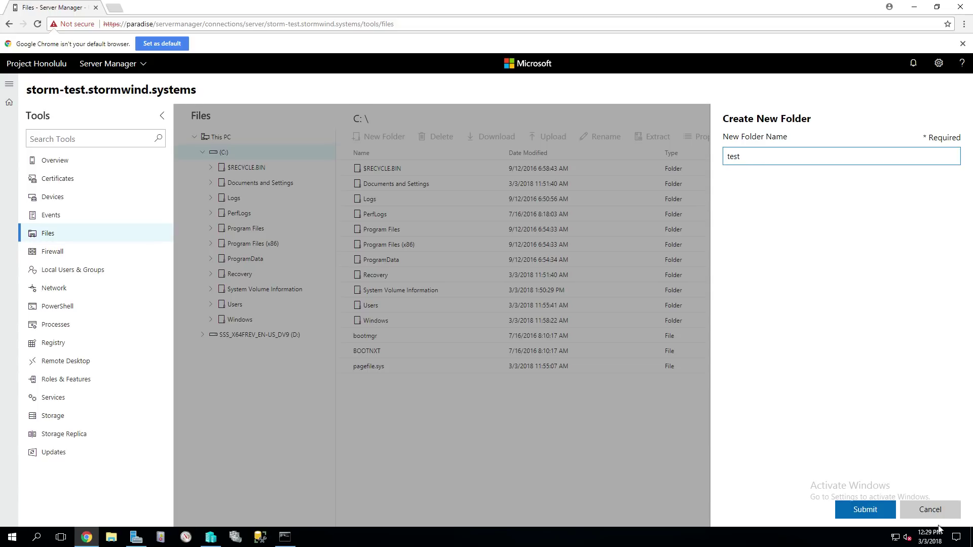
click(866, 510)
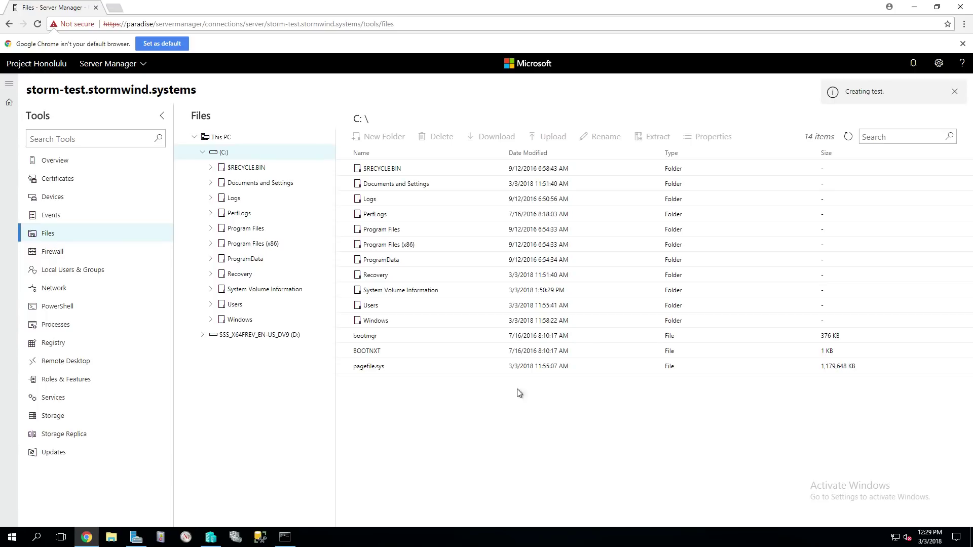
click(398, 311)
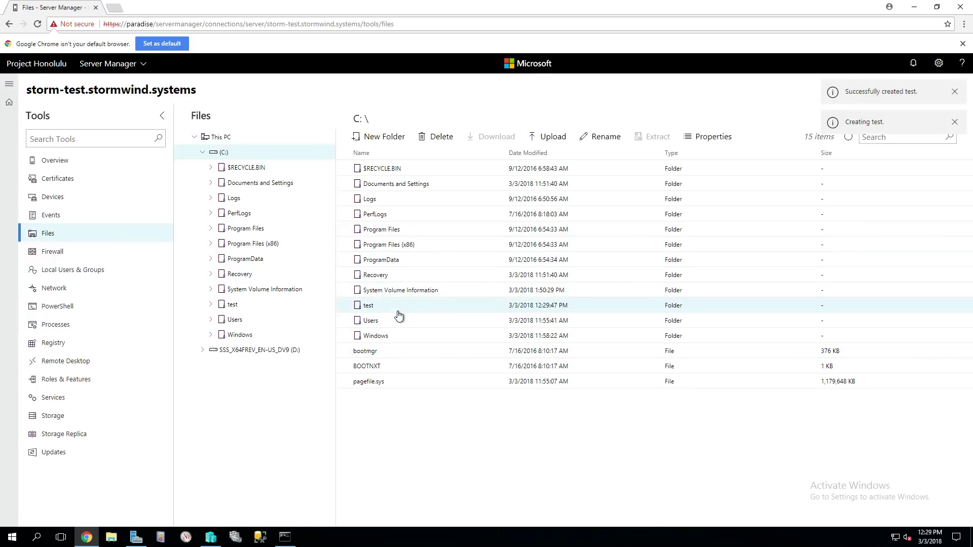
double_click(398, 315)
- Start an upload into the test folder, then cancel it without choosing a file
click(557, 143)
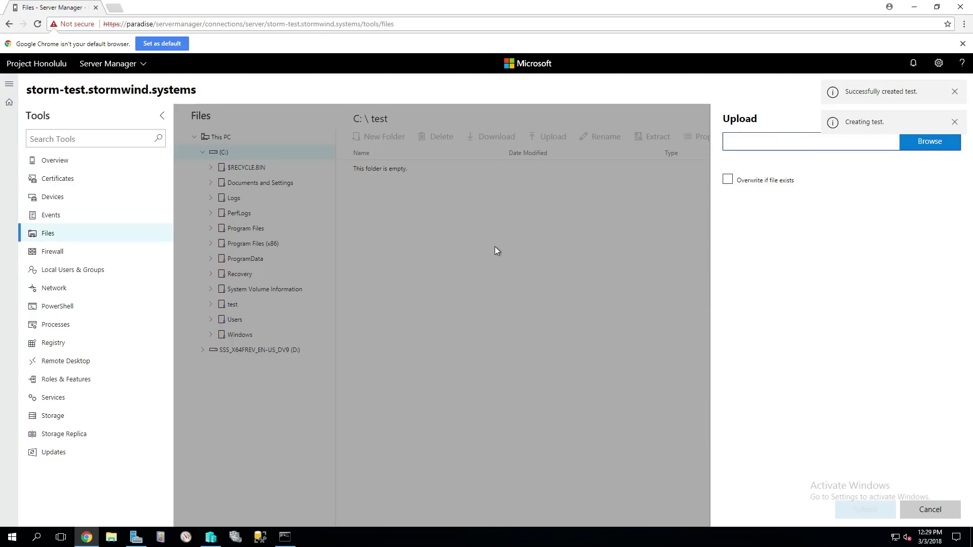
click(111, 536)
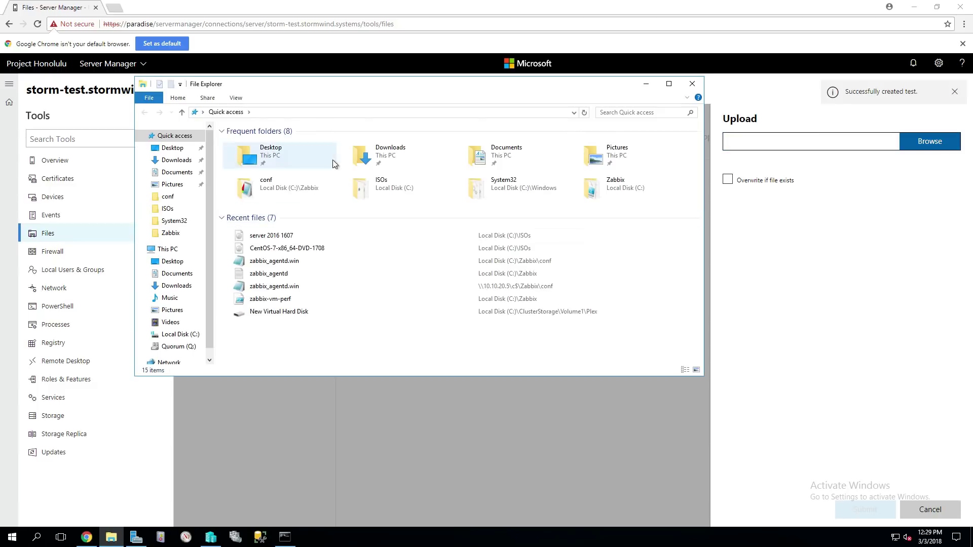
click(777, 122)
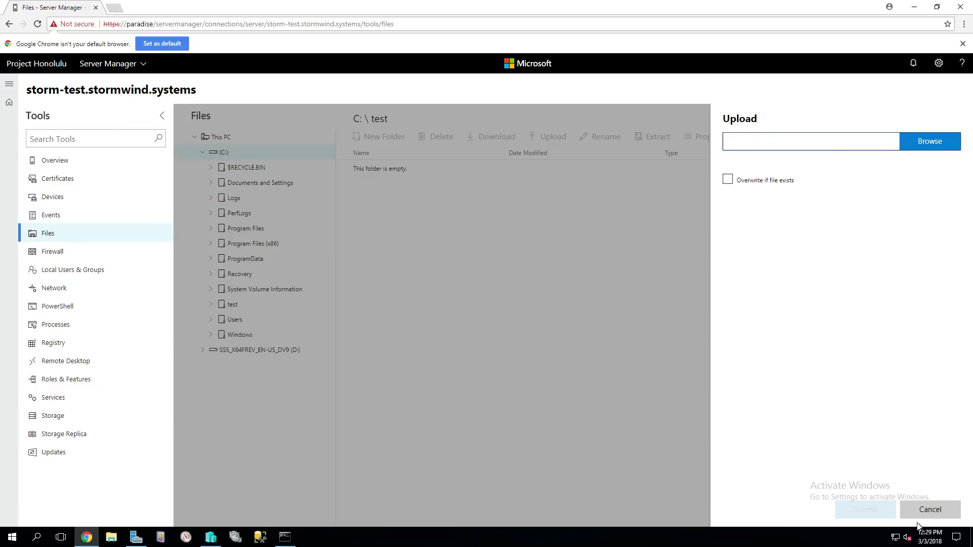
click(930, 509)
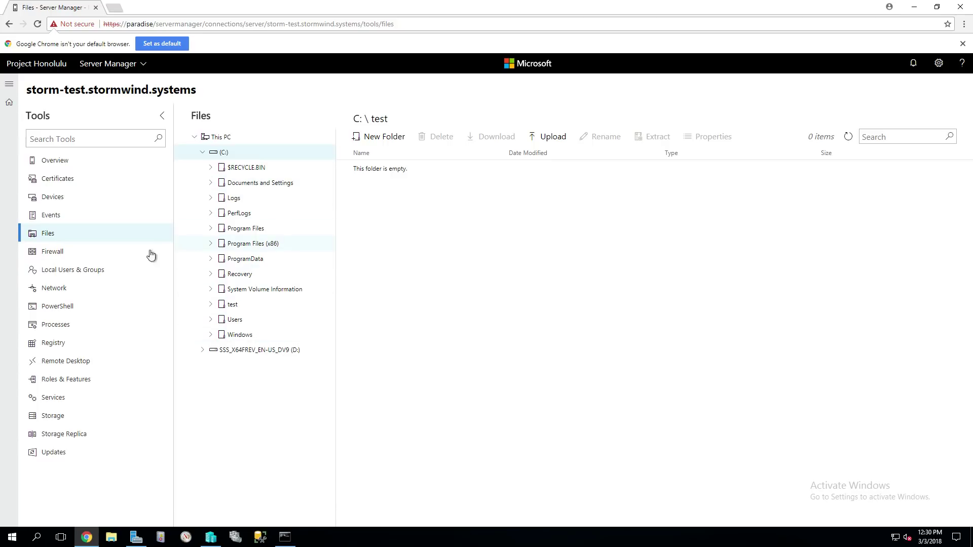
- Open the server's PowerShell console, then list local users Administrator, DefaultAccount and Guest
click(59, 310)
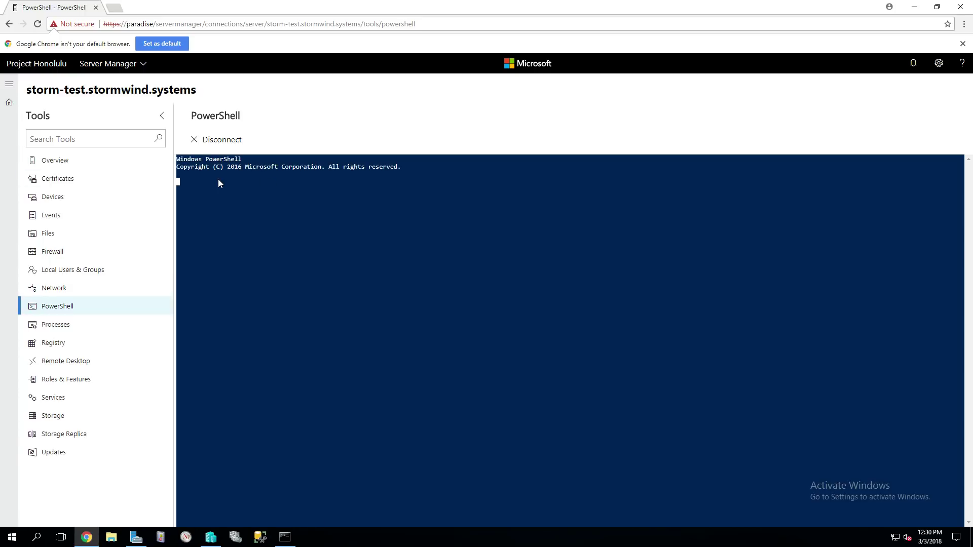
click(65, 275)
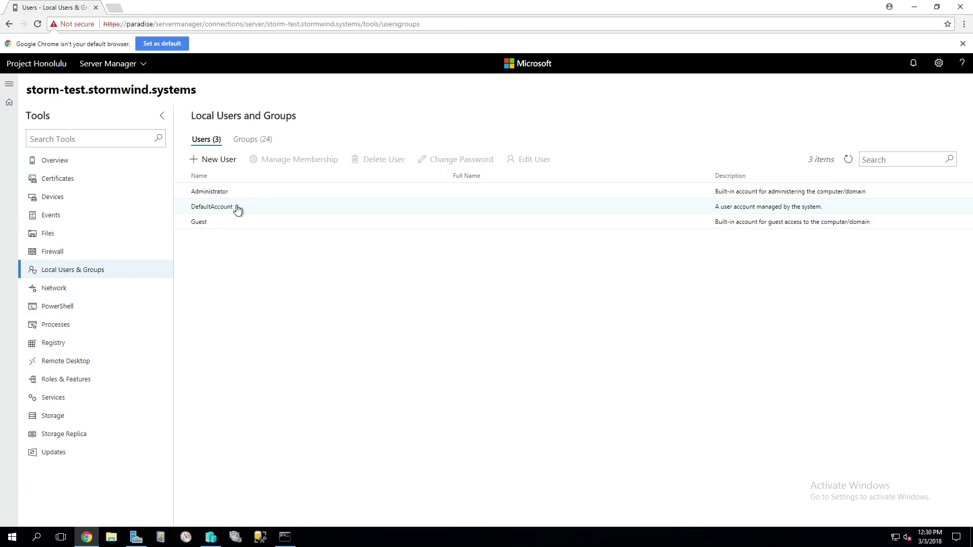
click(83, 294)
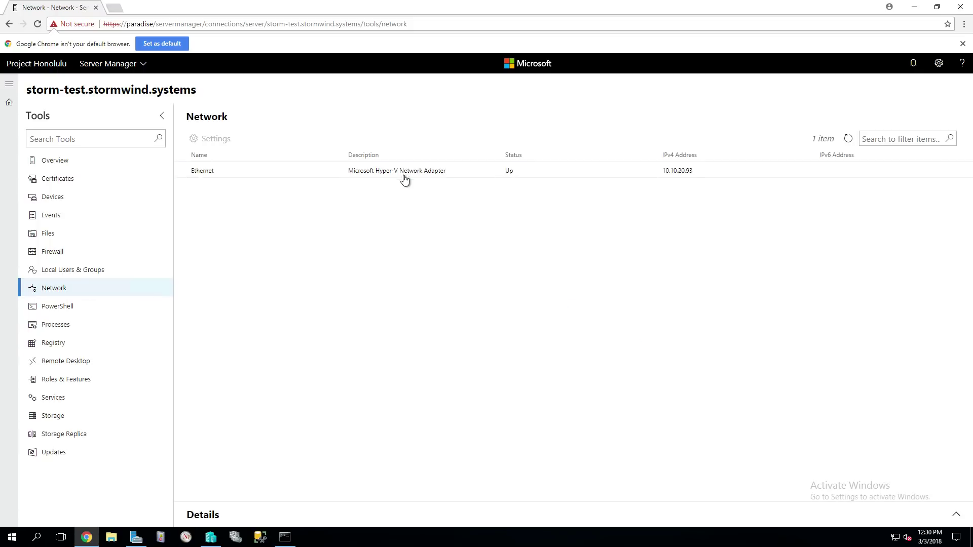
- Review the Ethernet adapter's IPv4 settings and close them without changes
click(596, 172)
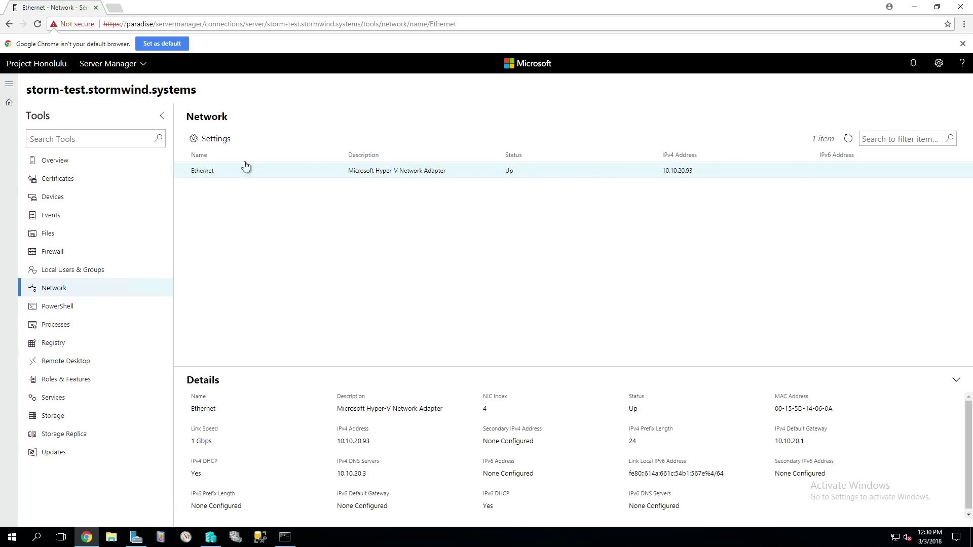
click(212, 139)
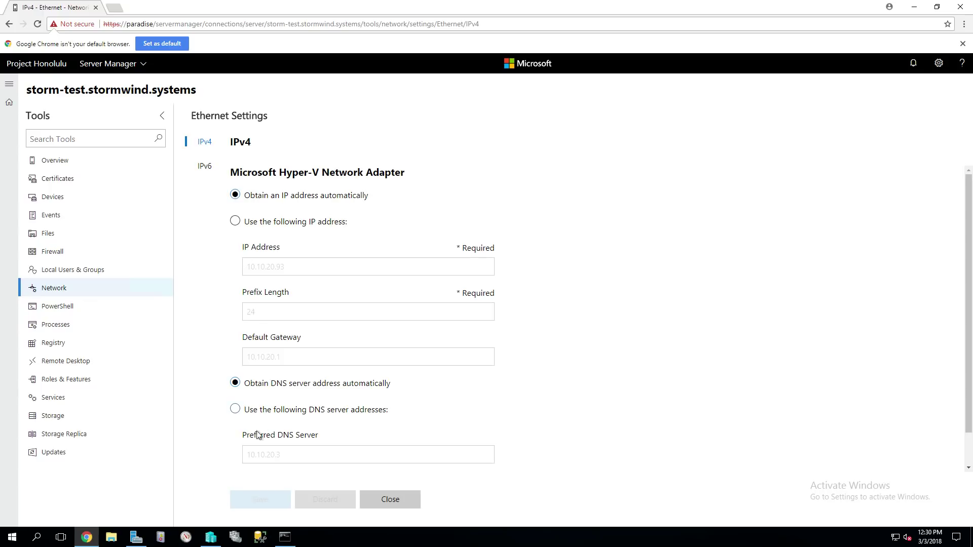
click(412, 500)
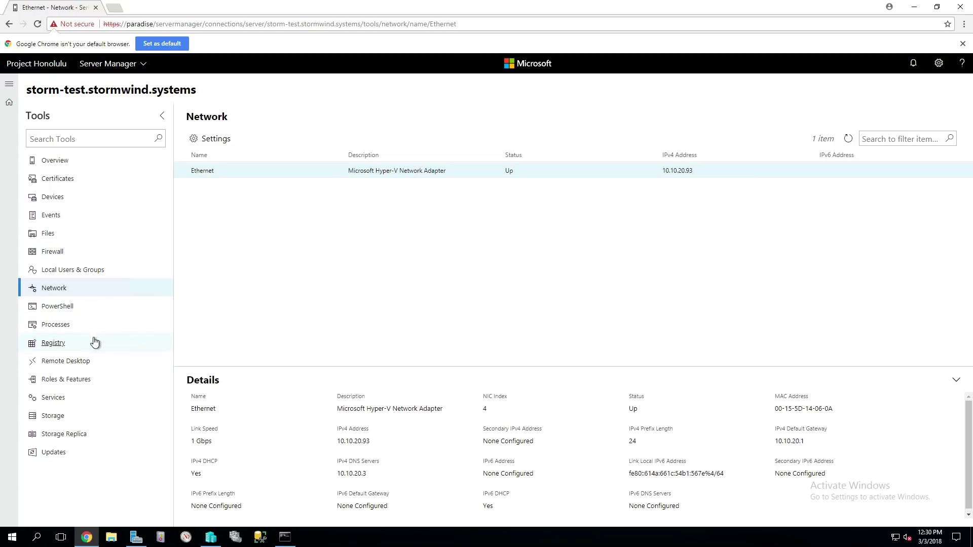
- Inspect svchost.exe (PID 784) among running processes, then browse the server's registry hives
click(57, 326)
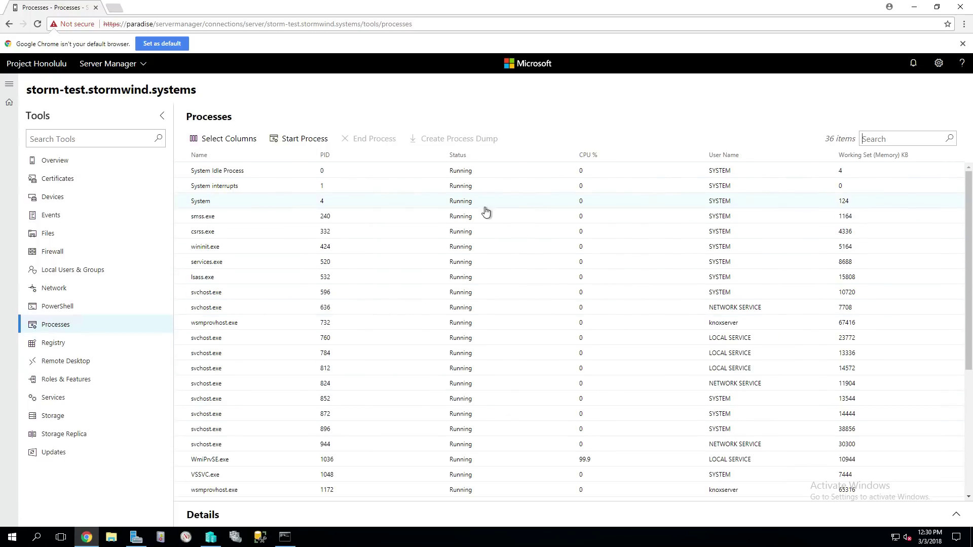
click(399, 353)
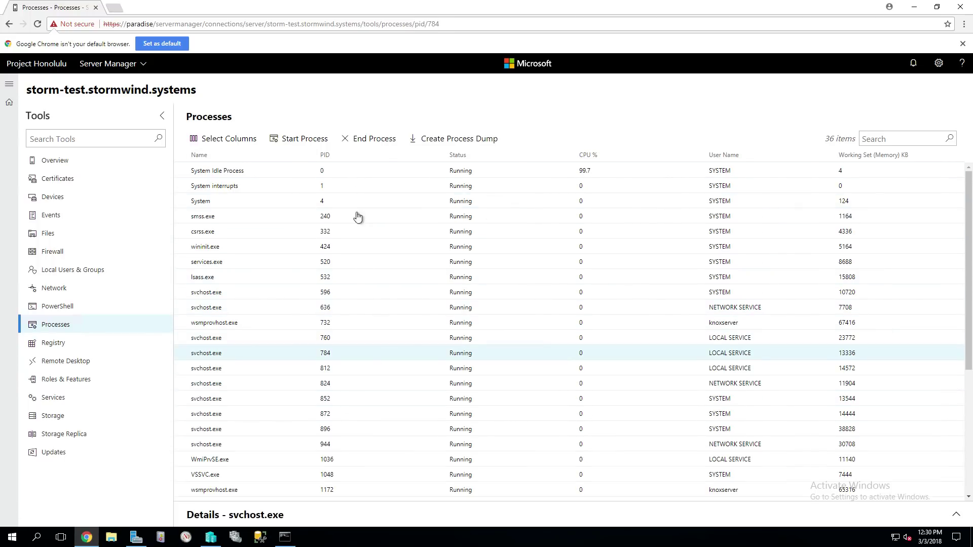
click(87, 346)
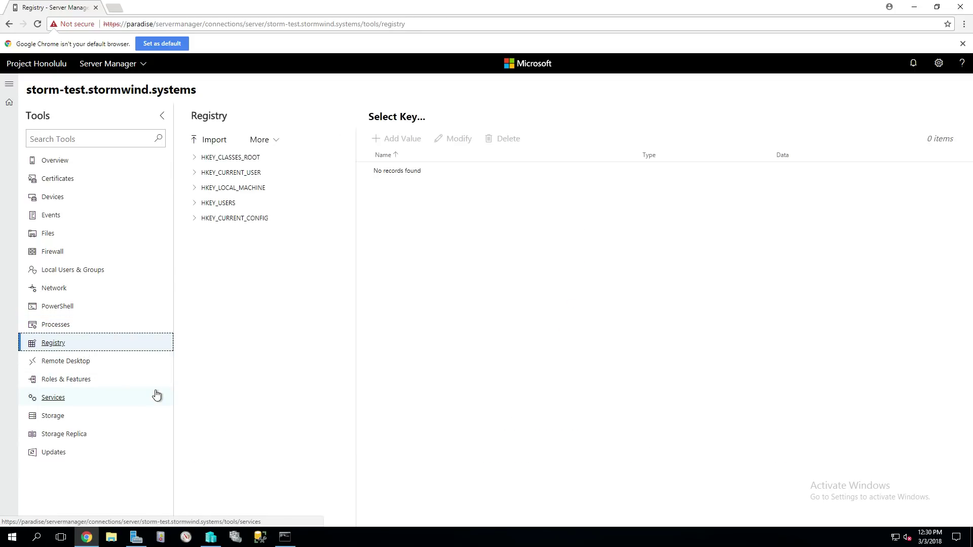
click(82, 381)
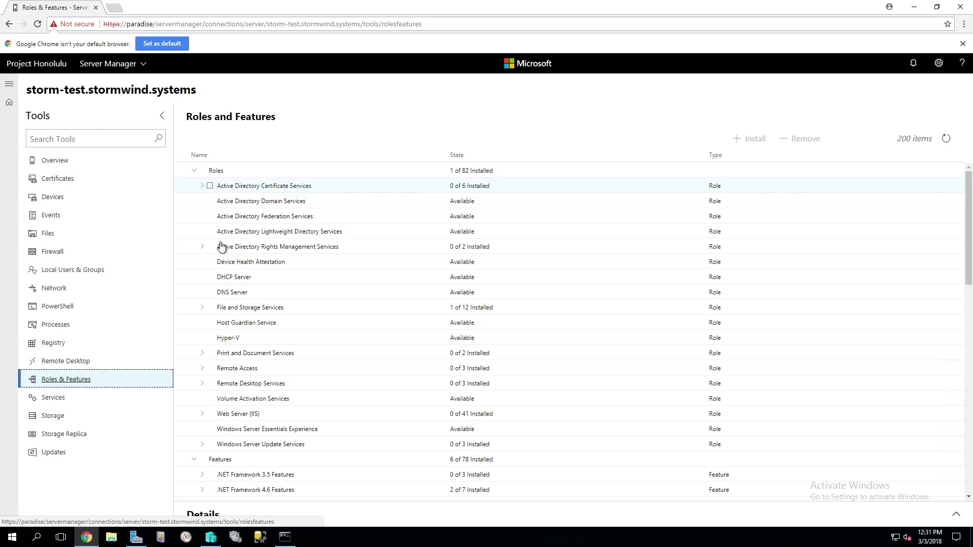
- Expand File and Storage Services and check File and iSCSI Services for installation
click(205, 309)
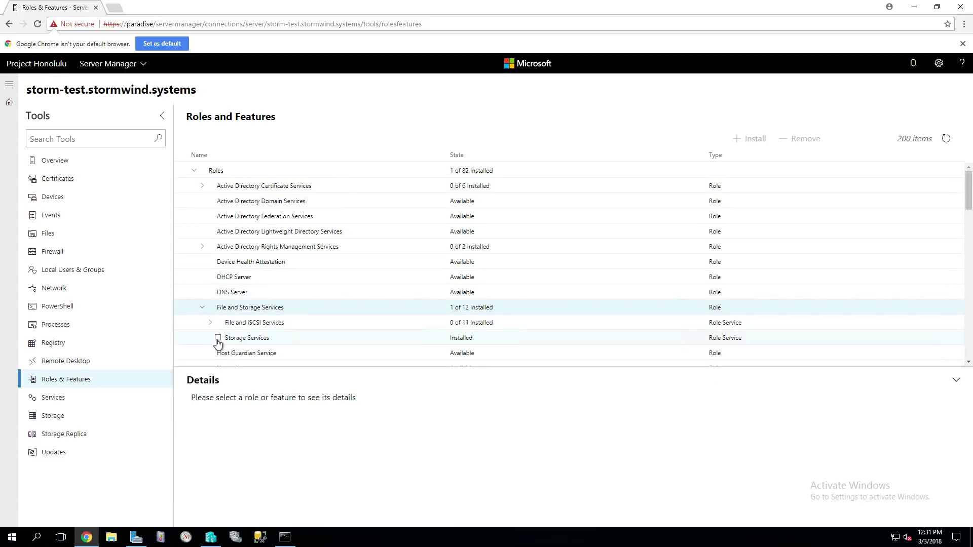
click(220, 323)
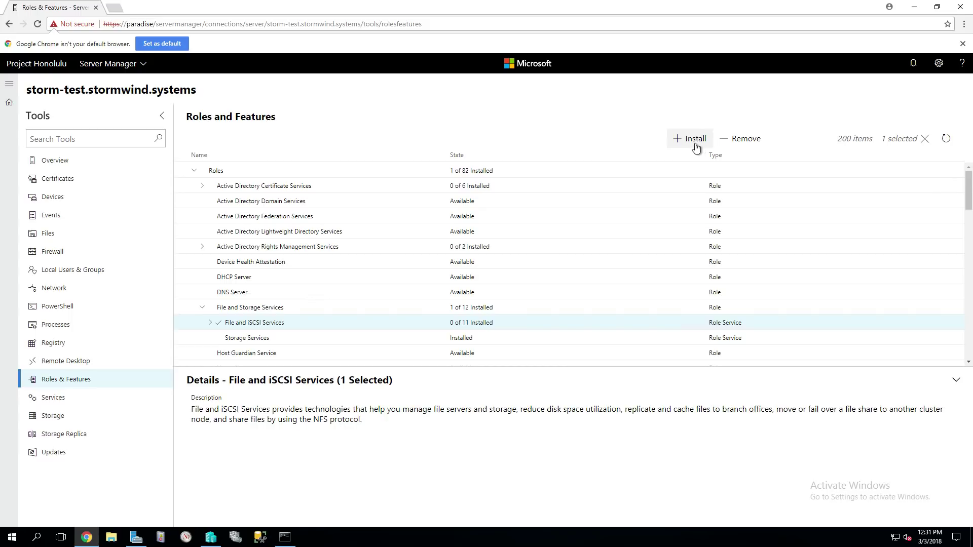
- Inspect the IPsec Policy Agent service and the healthy 127 GB disk, then load Windows Updates
click(68, 402)
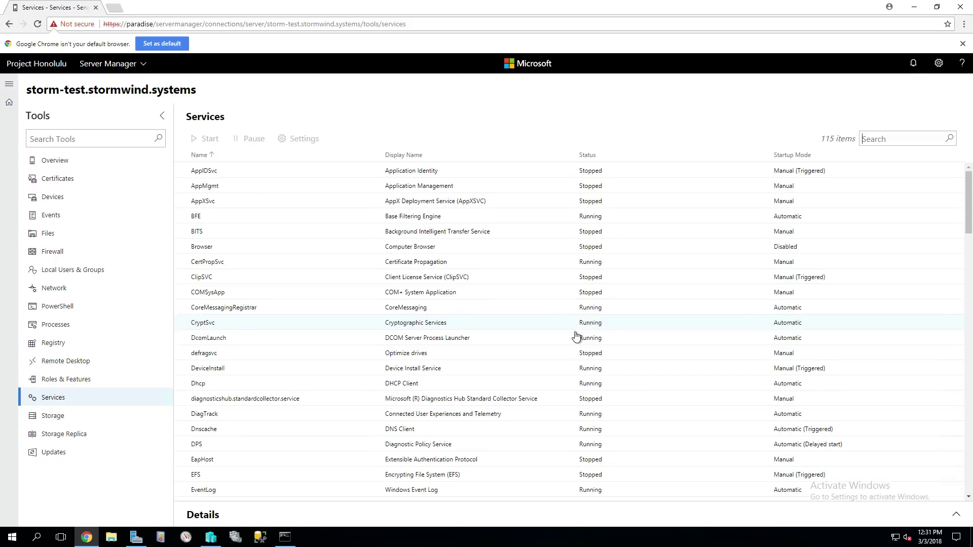
scroll(295, 284, down, 10)
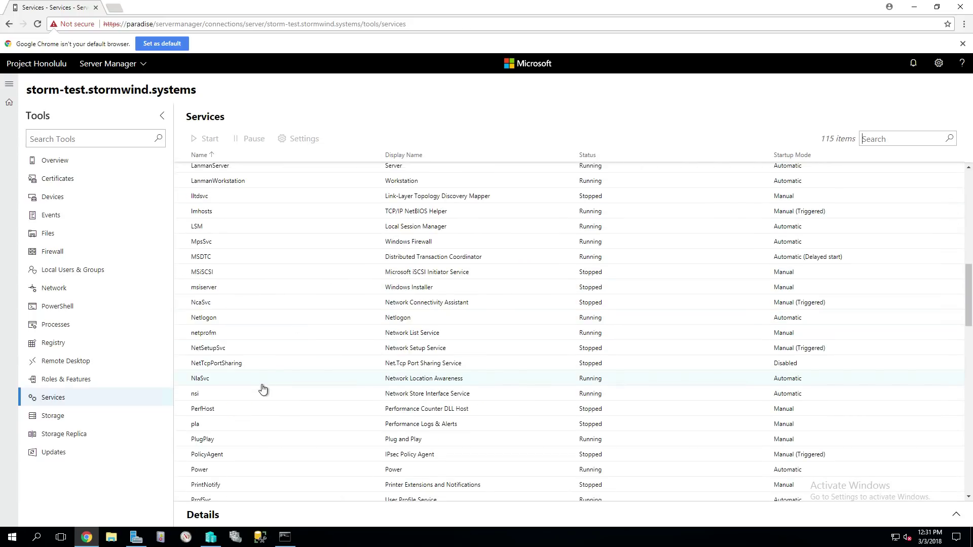
scroll(262, 389, down, 5)
click(306, 202)
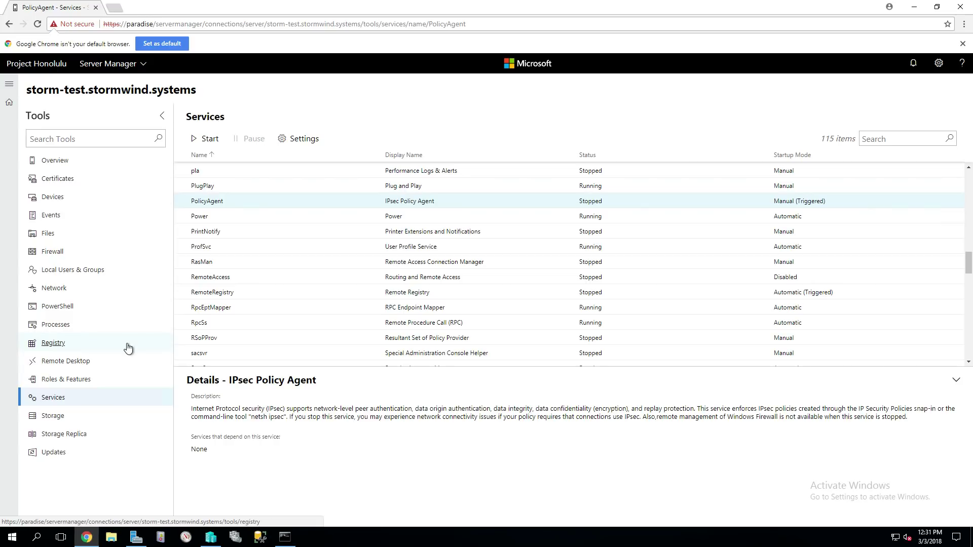
click(76, 422)
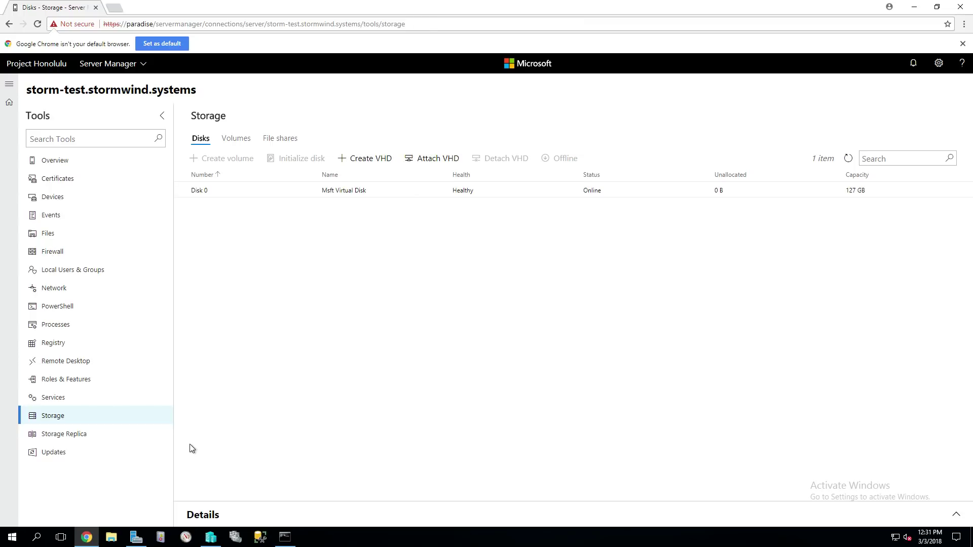
click(76, 452)
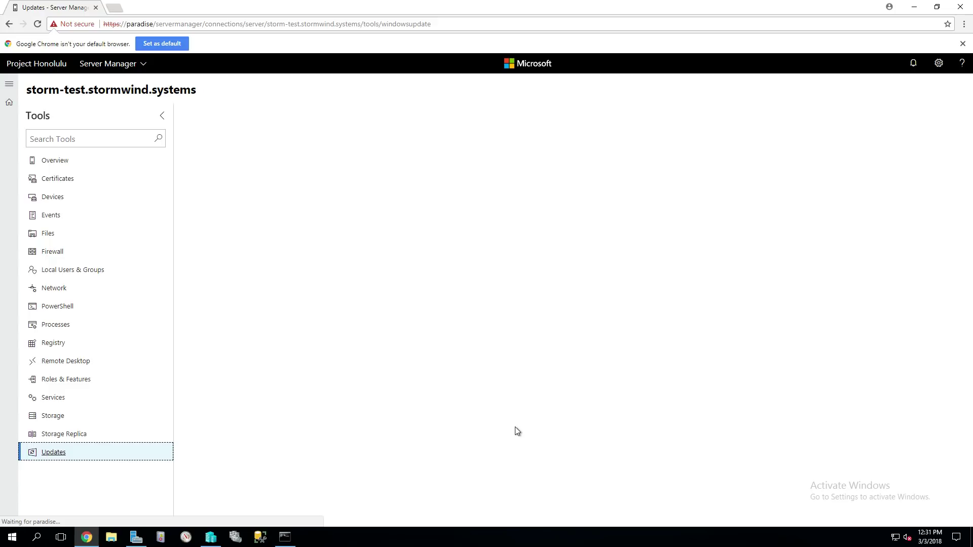